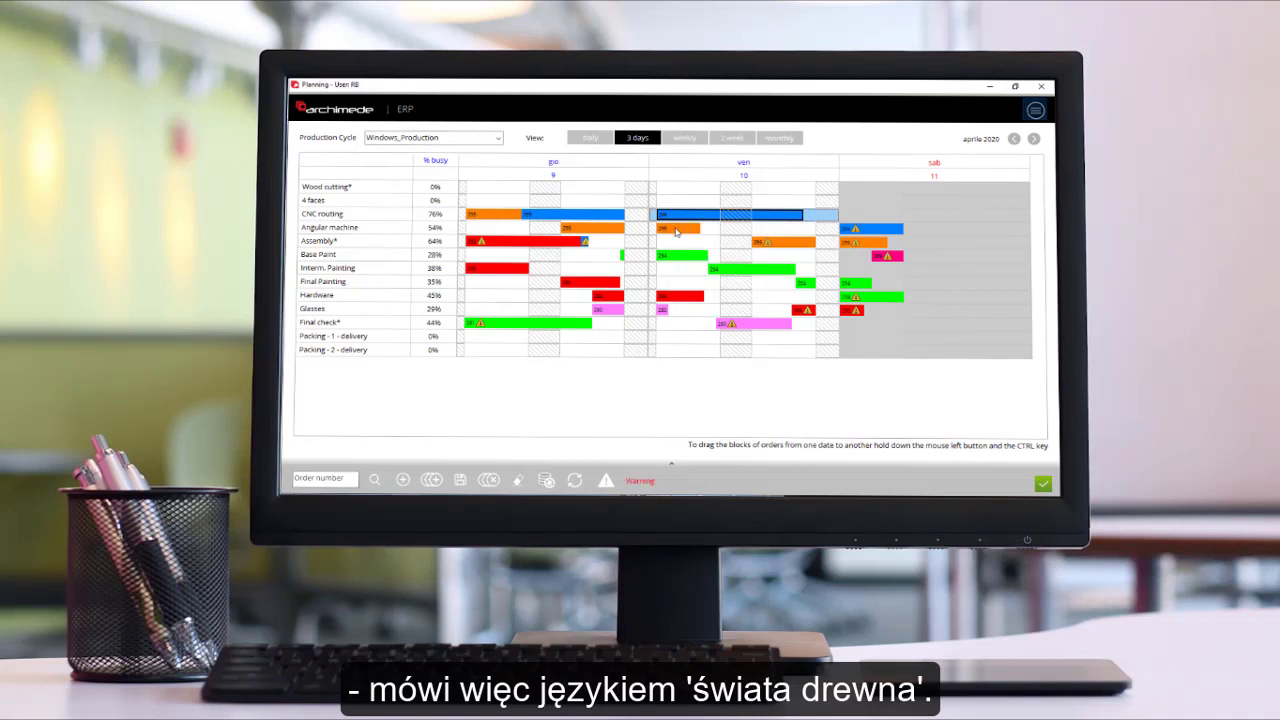
Select the red Assembly block on Thursday 9 April in the three-day planning and go back to the previous period.
click(559, 246)
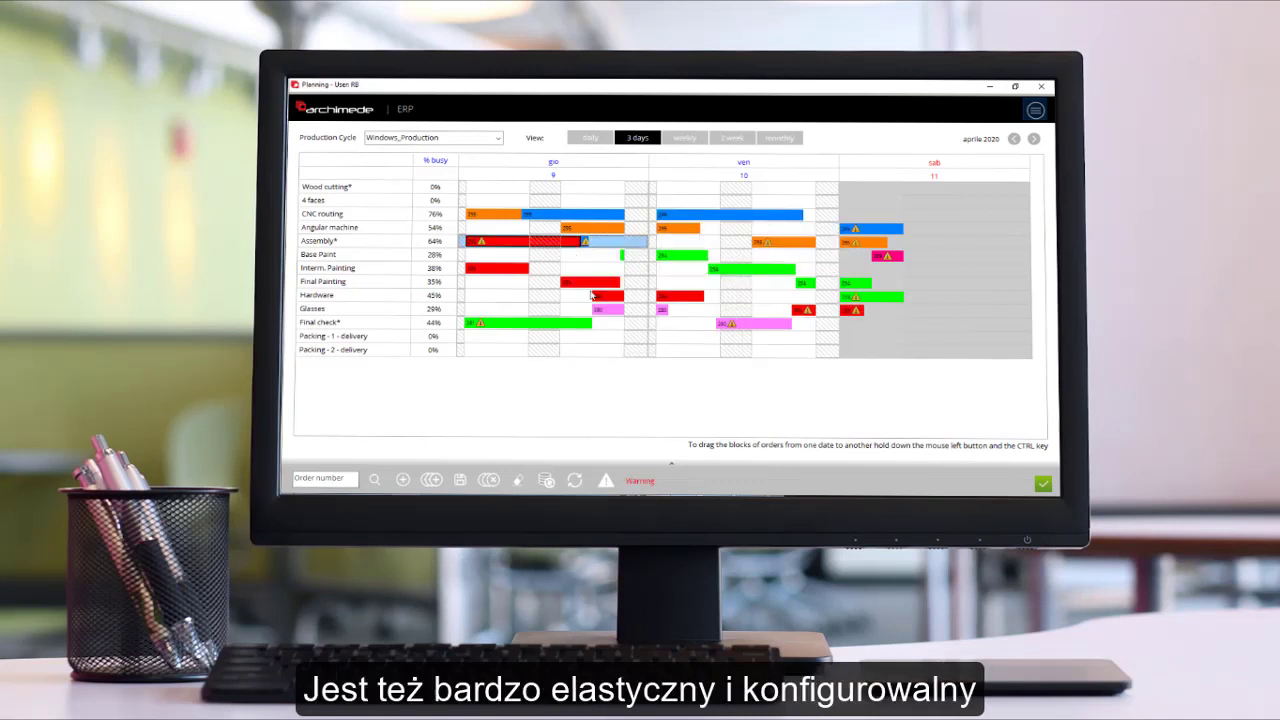
click(1014, 139)
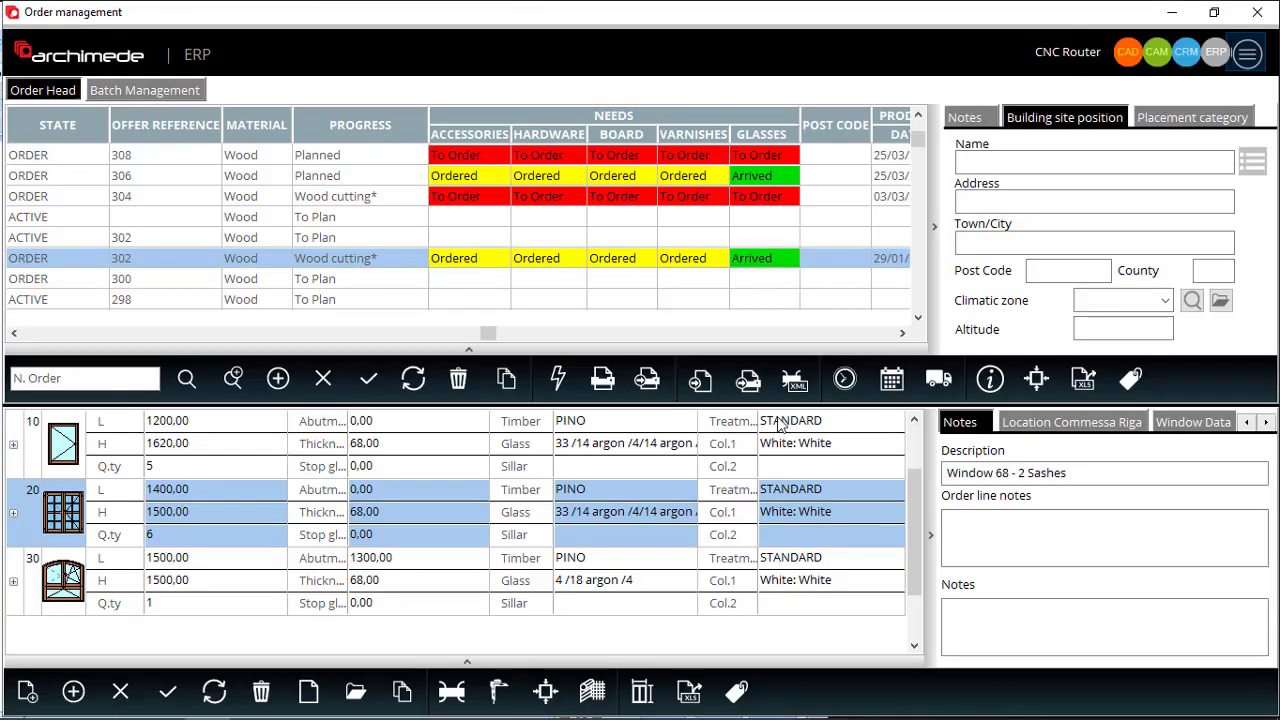
Open the planning configuration and review its general settings and the Work Shifts Register.
click(1248, 55)
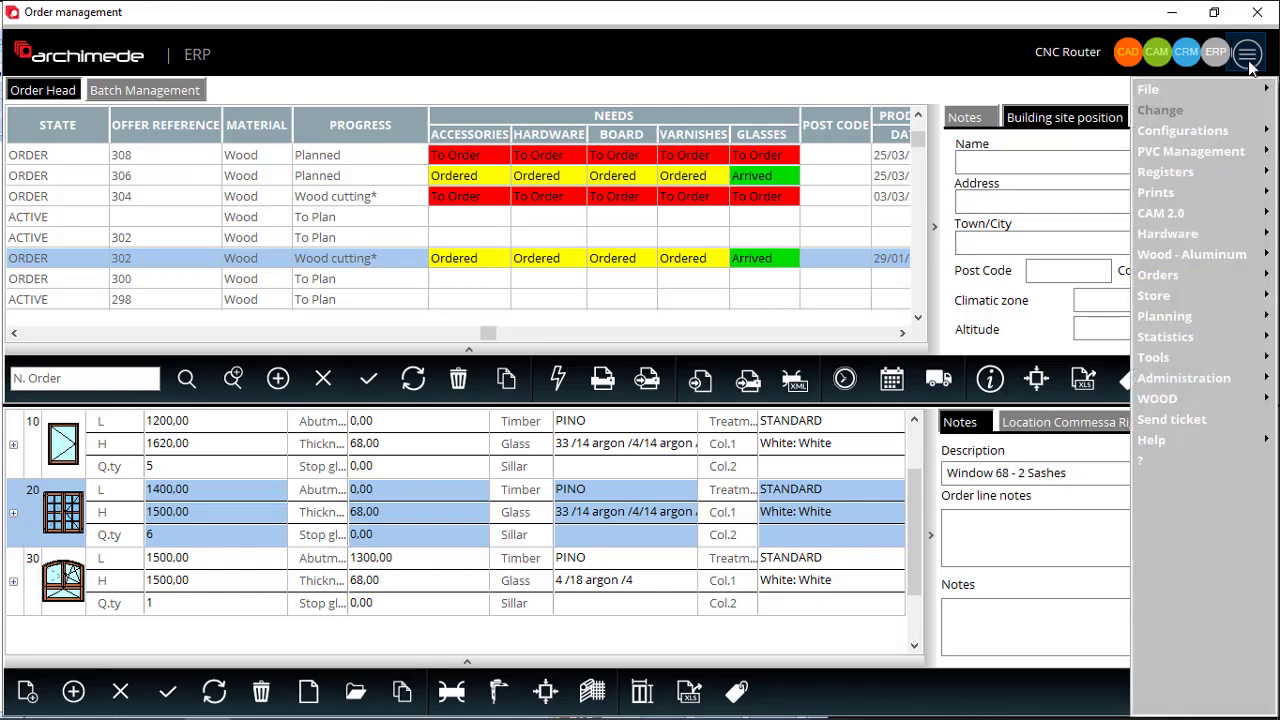
mouse_move(1168, 324)
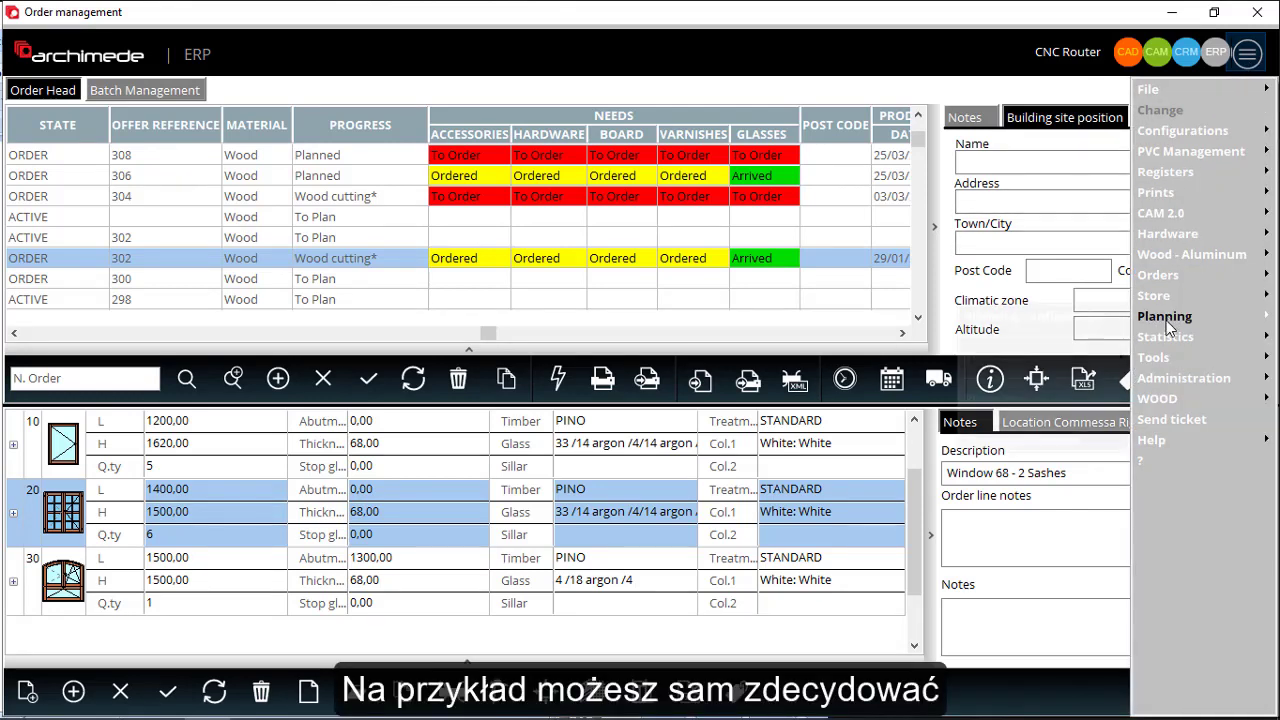
click(1059, 320)
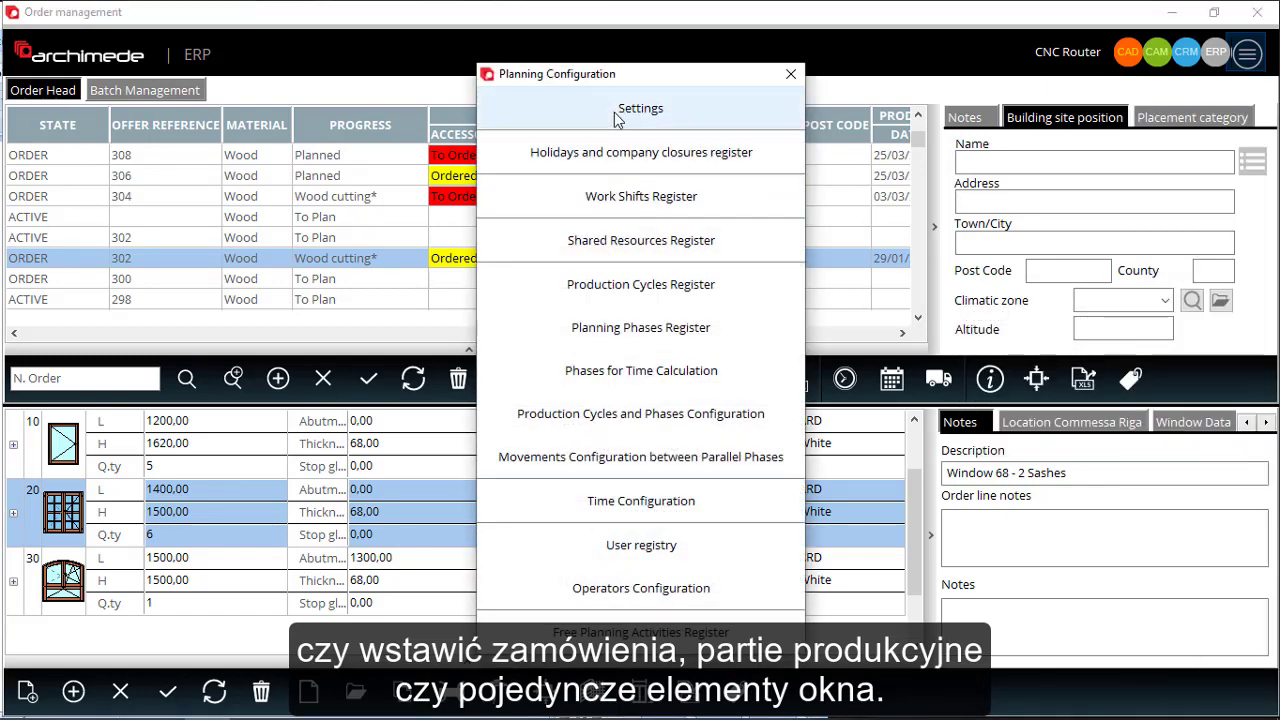
click(616, 110)
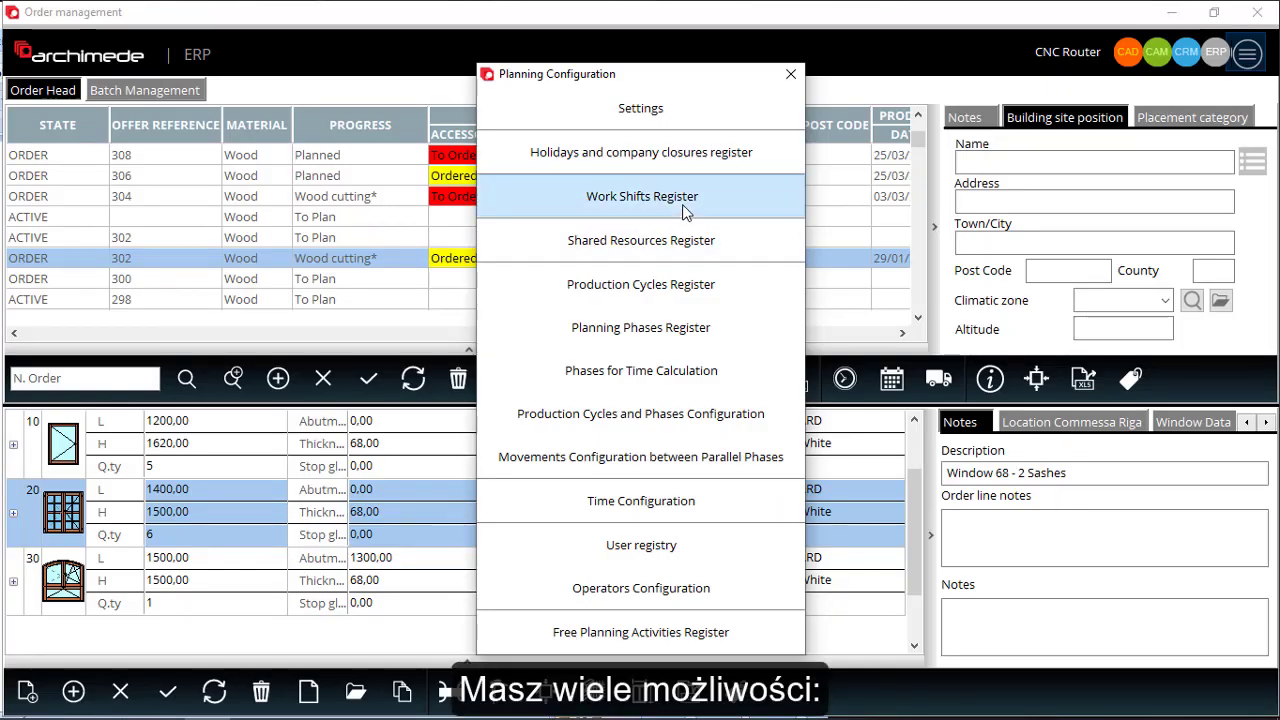
click(686, 208)
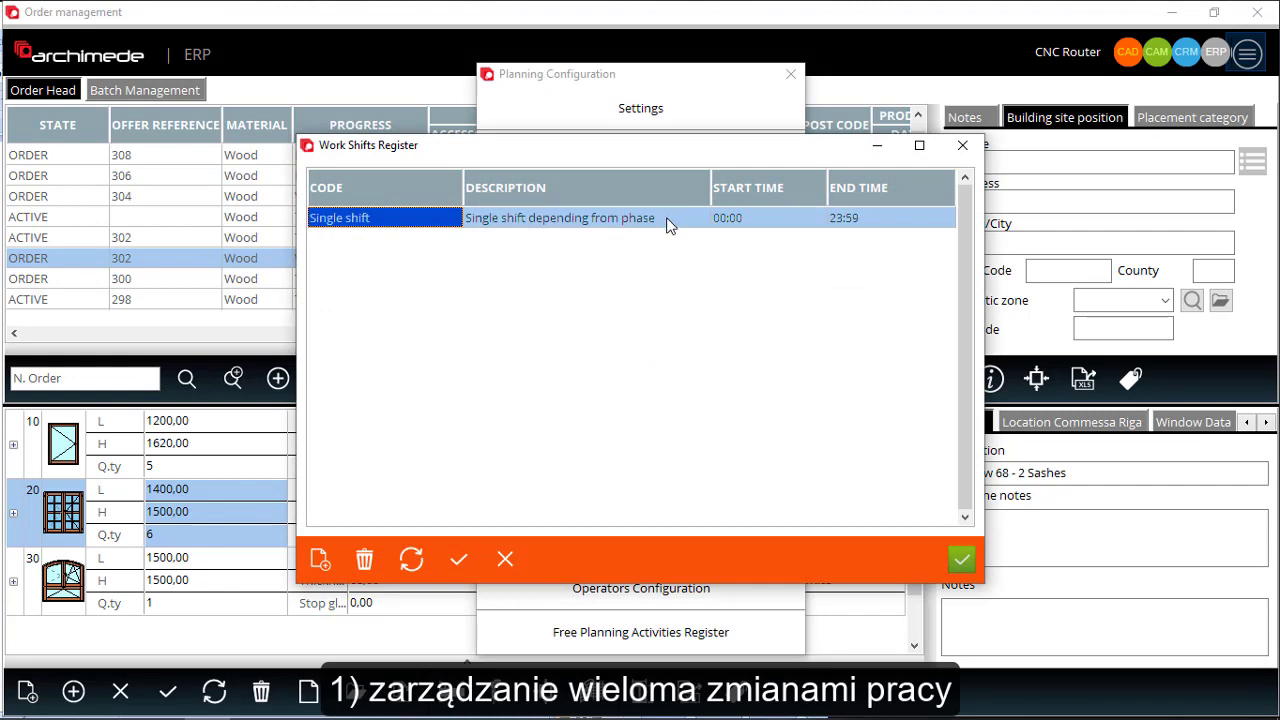
key(Escape)
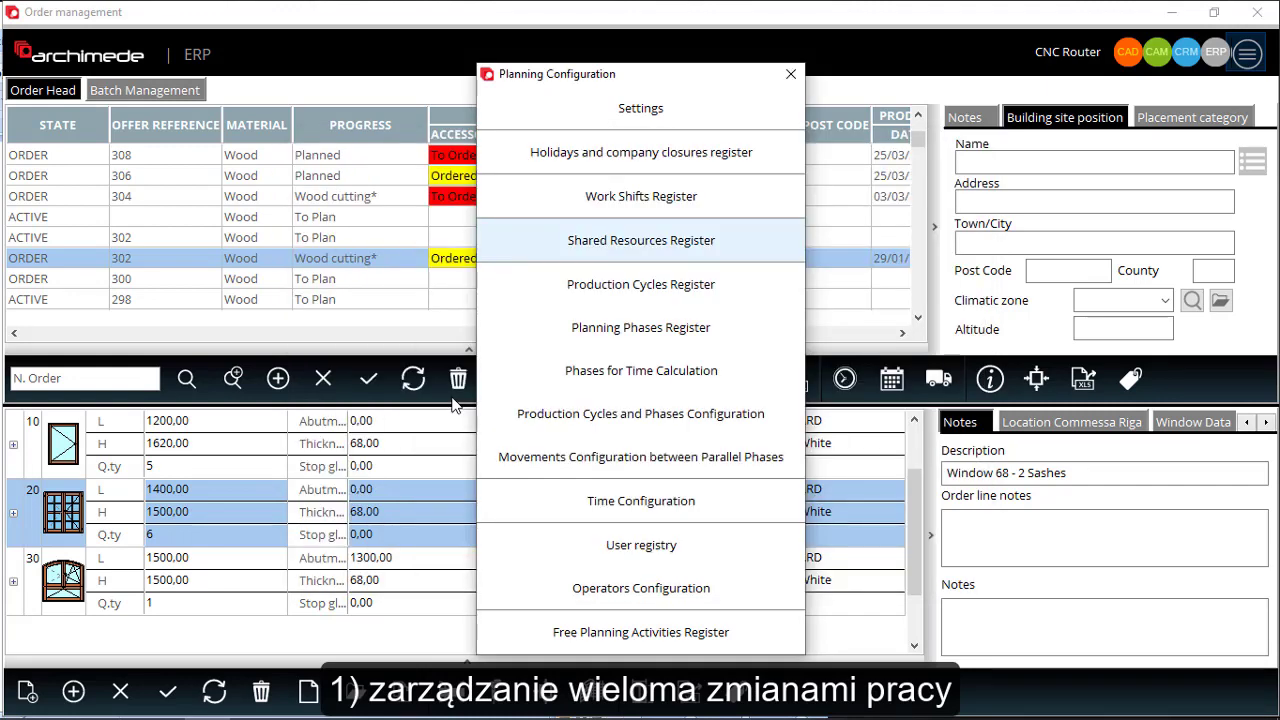
In the Planning Phases Register, examine the CNC routing phase's Monday working hours and its progress calculation methods.
click(658, 330)
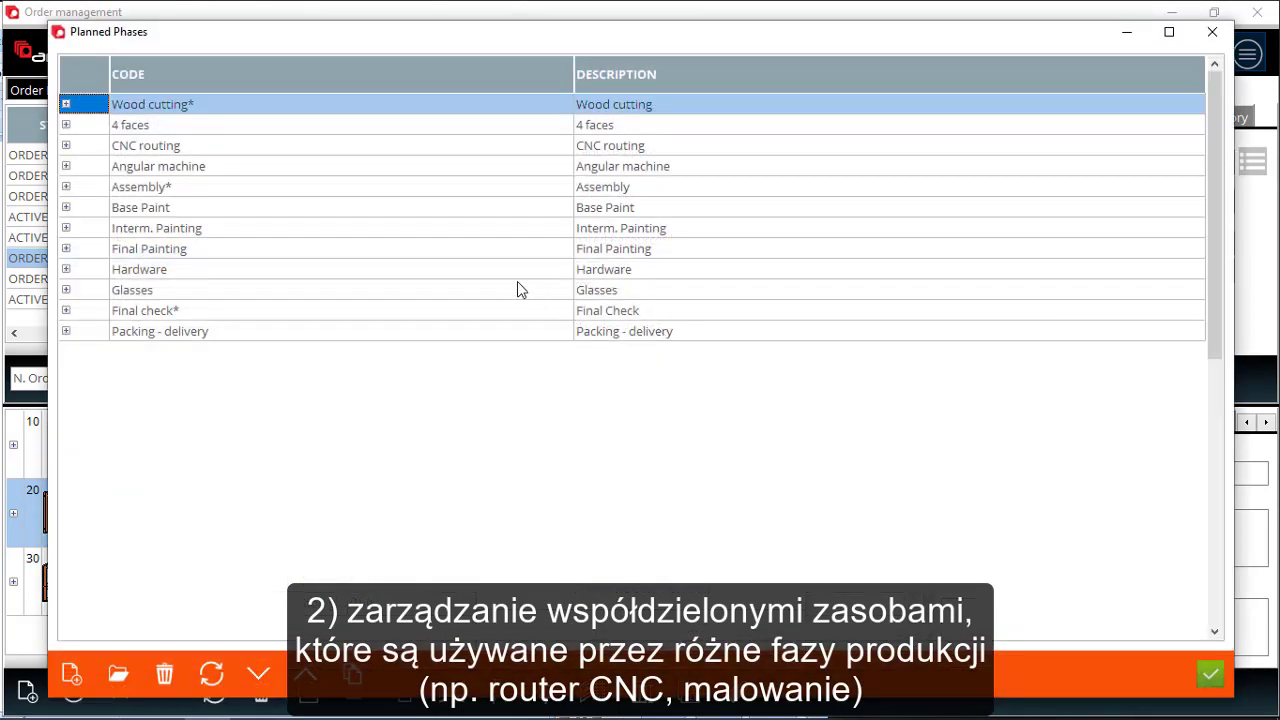
double_click(328, 152)
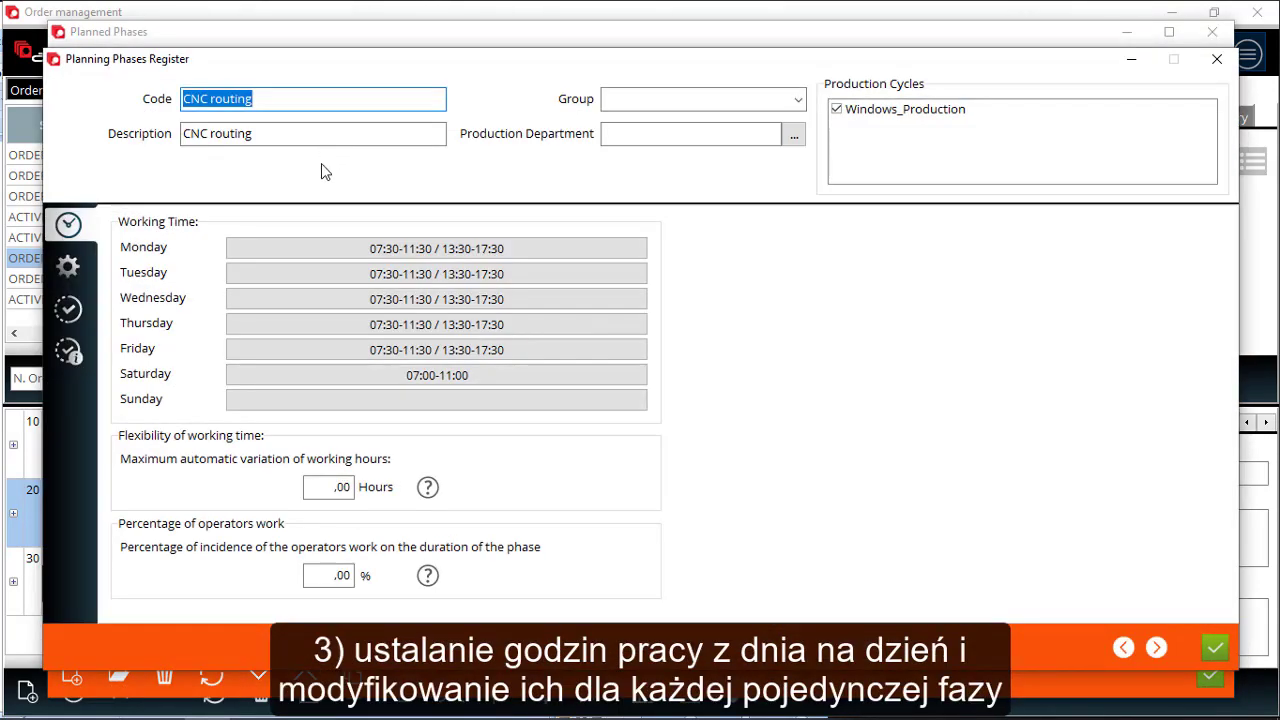
double_click(436, 256)
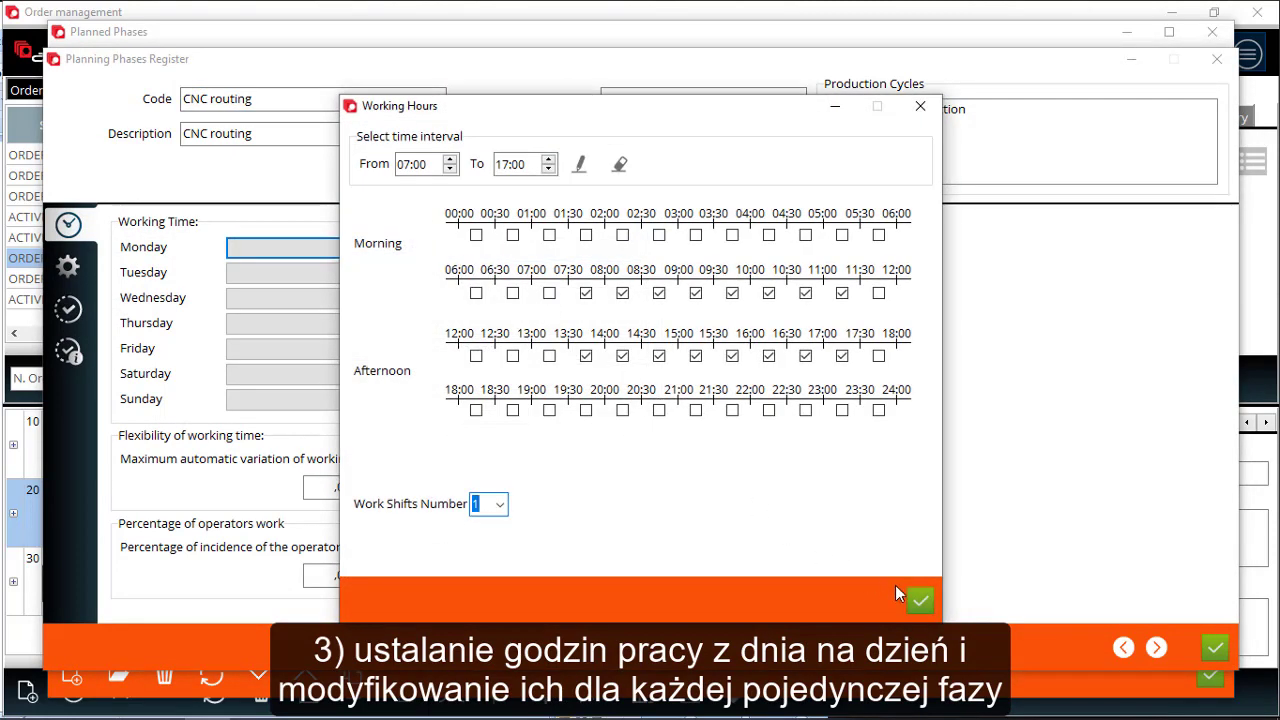
click(499, 504)
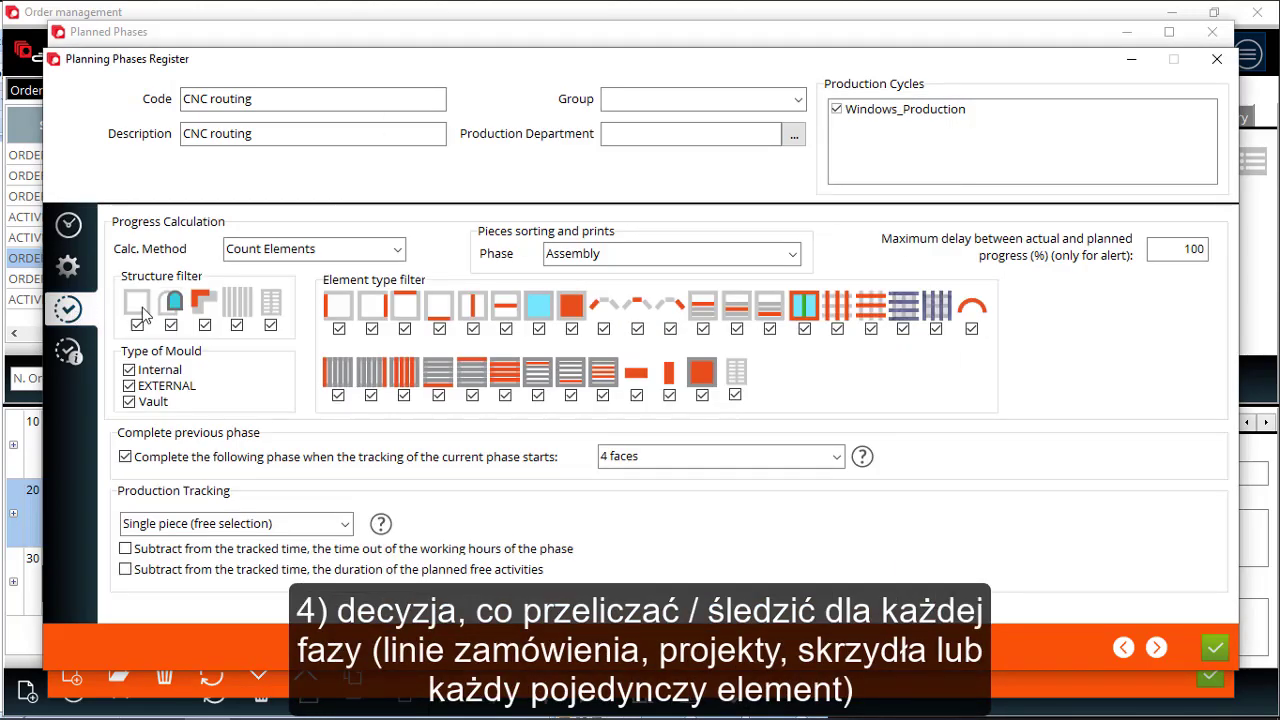
click(398, 254)
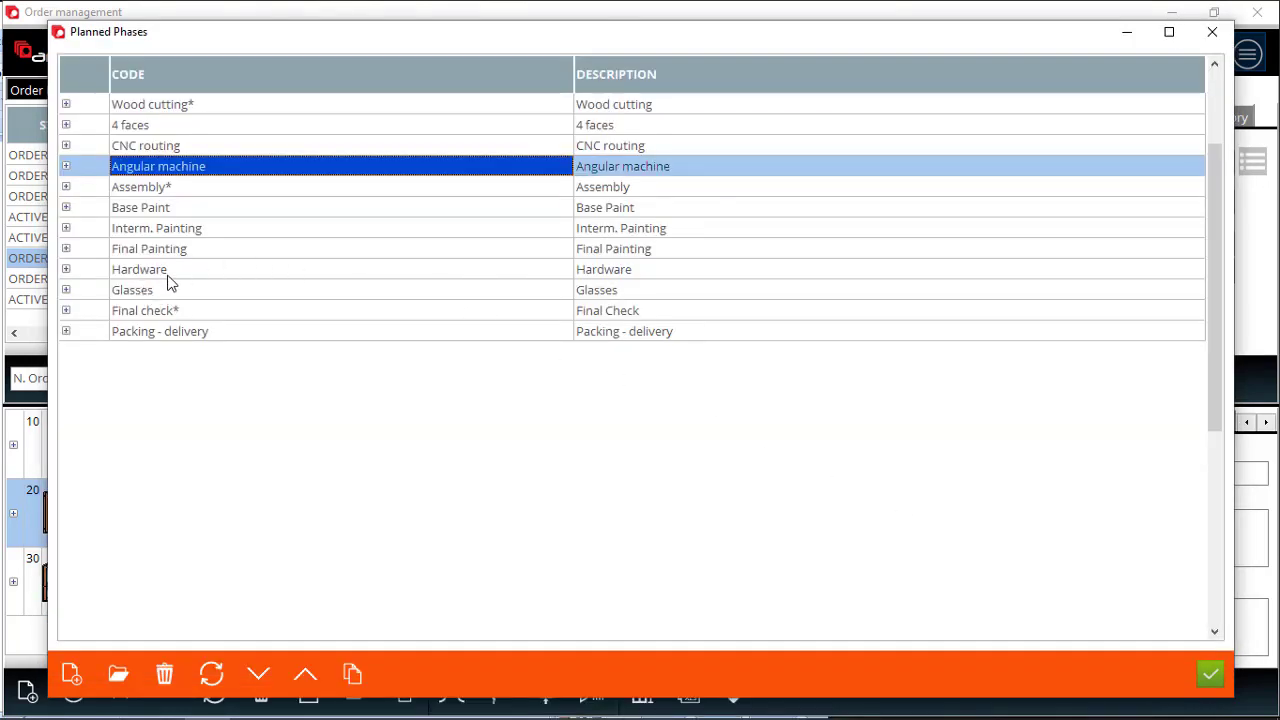
Open the Machining SASH entry of the CNC Machining phase in the time configuration.
click(166, 275)
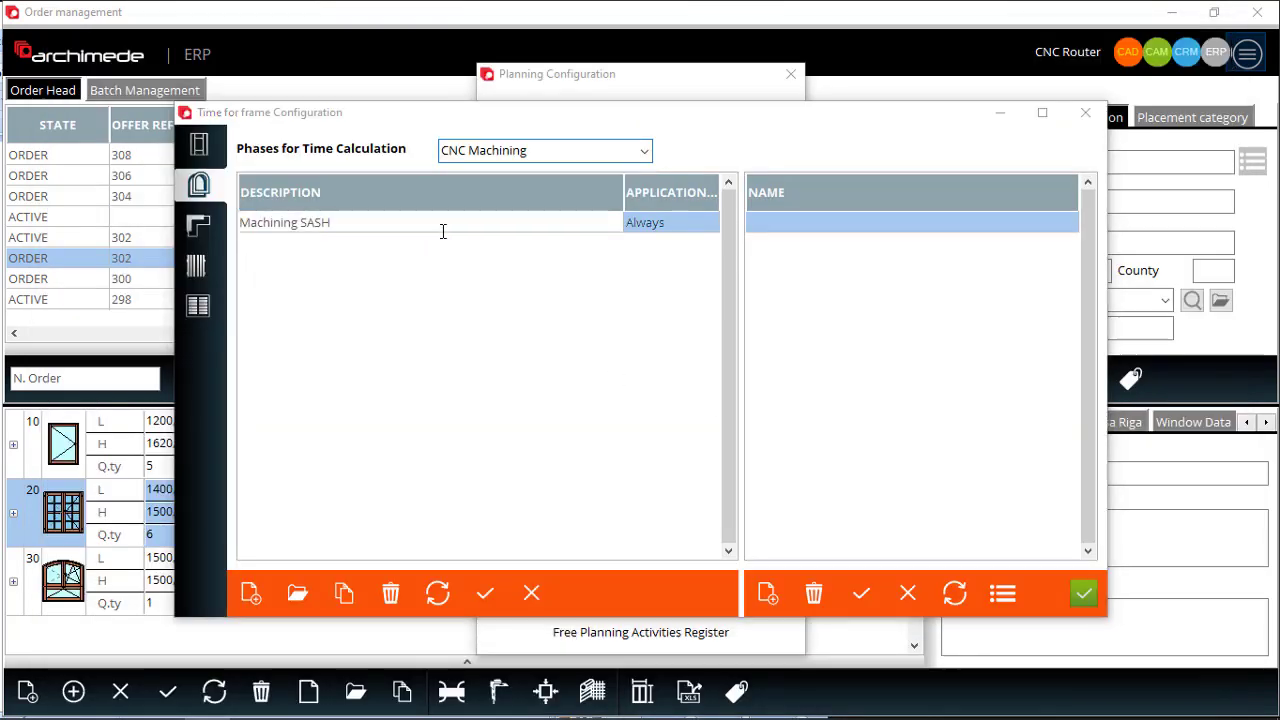
double_click(443, 231)
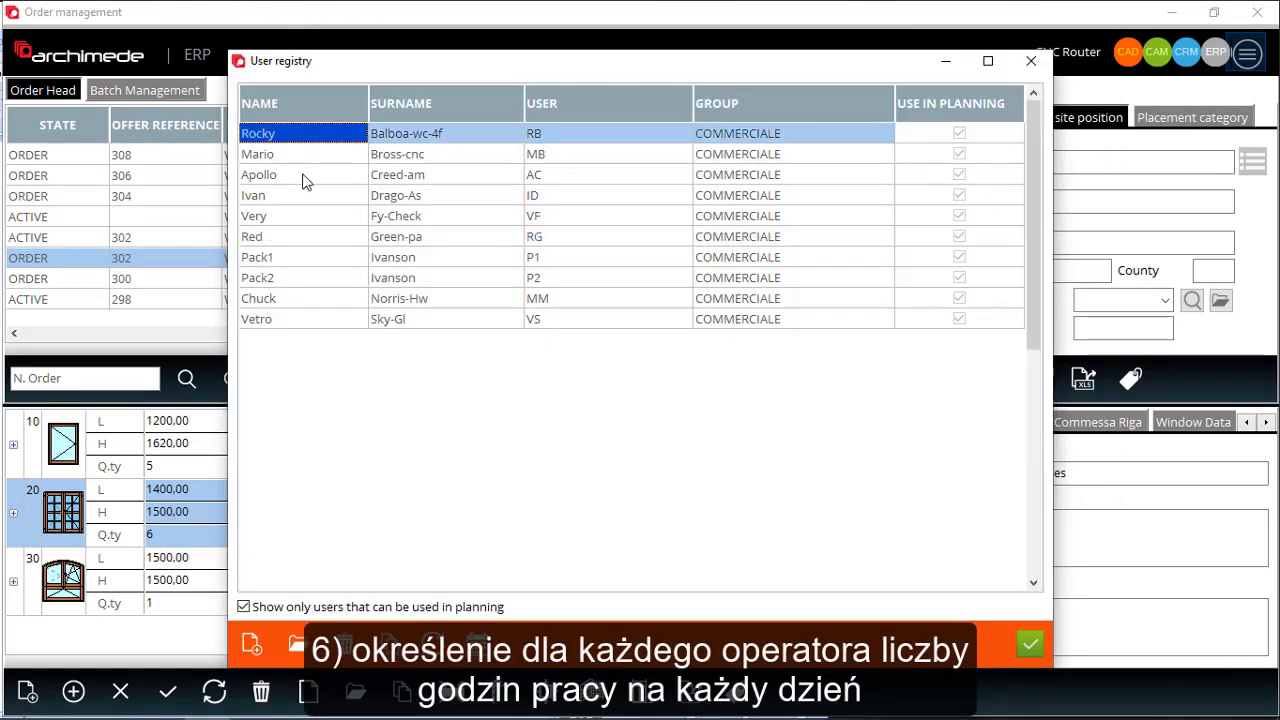
Open the third operator's record in the user registry and display that operator's calendar of working hours.
double_click(305, 181)
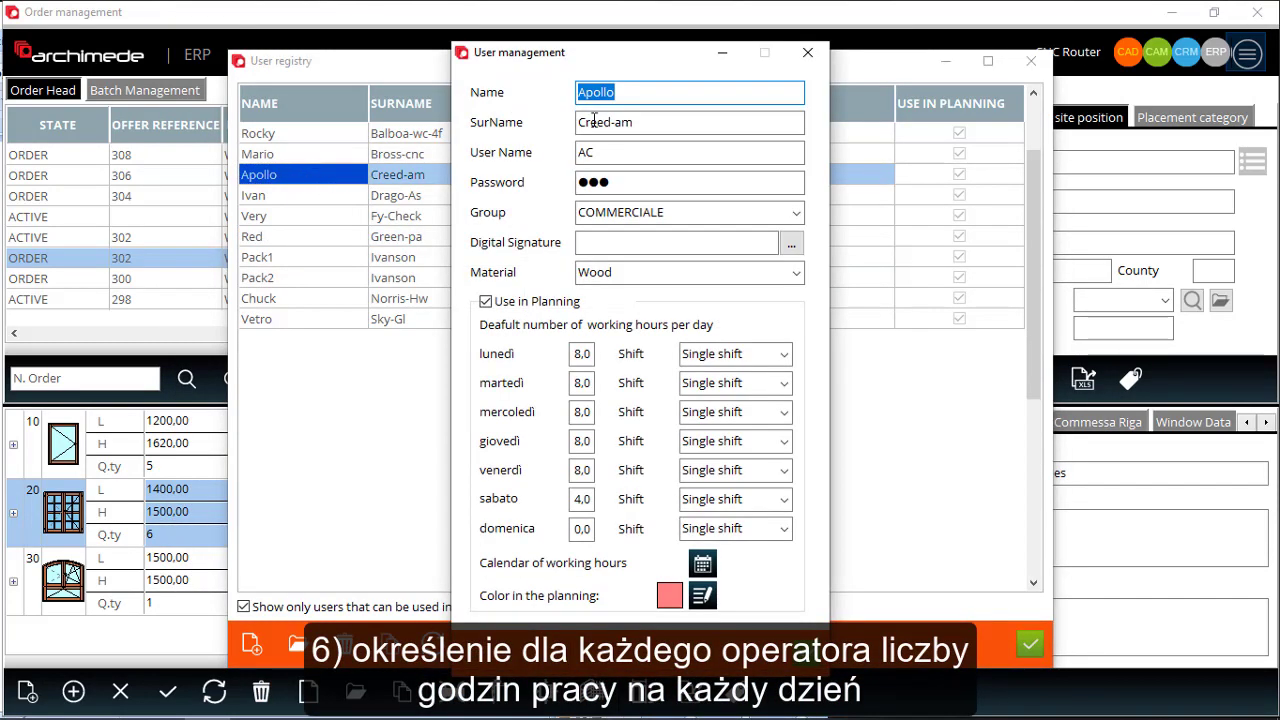
click(643, 122)
click(643, 152)
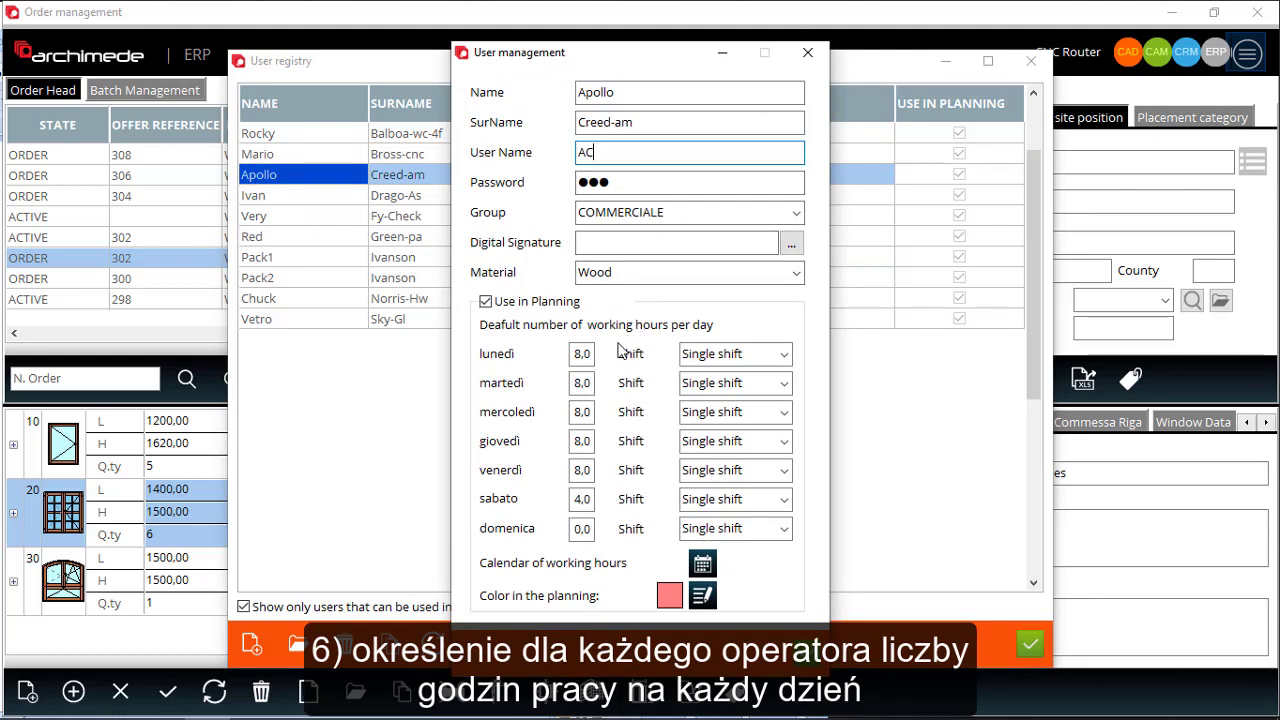
click(703, 566)
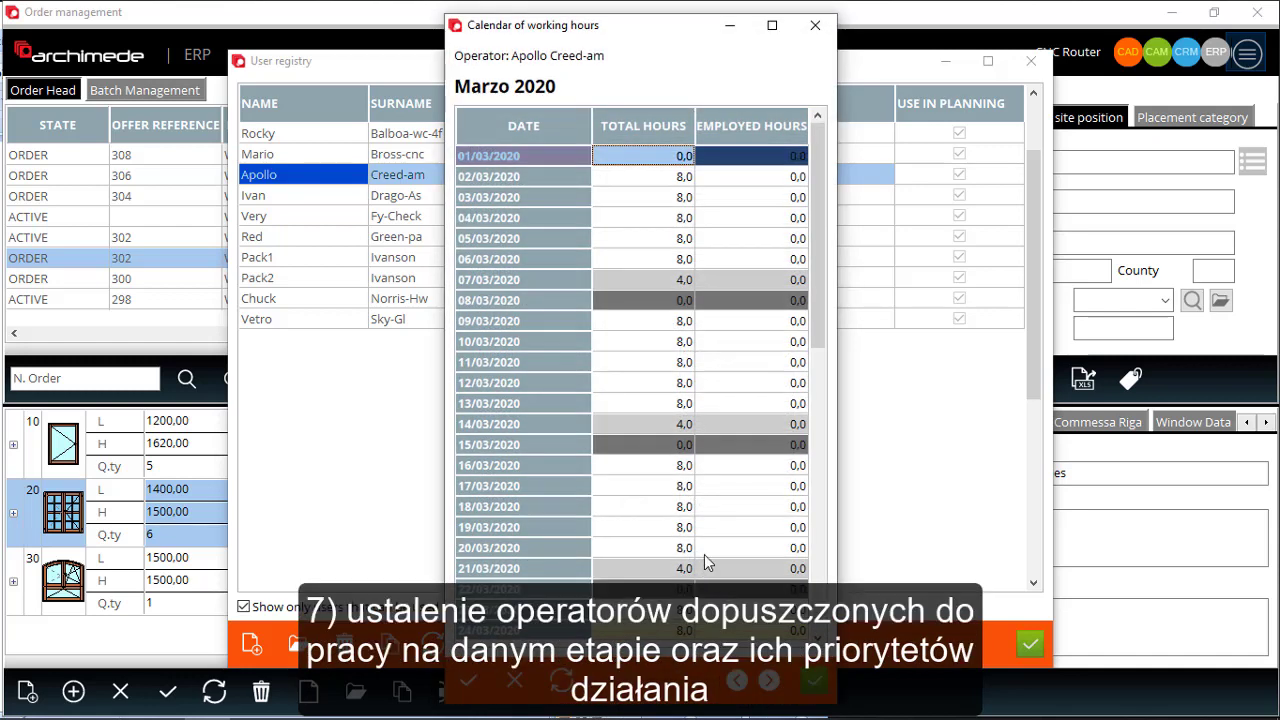
Browse the operator's working-hours calendar forward month by month from March 2020 past May 2020, and close it.
click(770, 681)
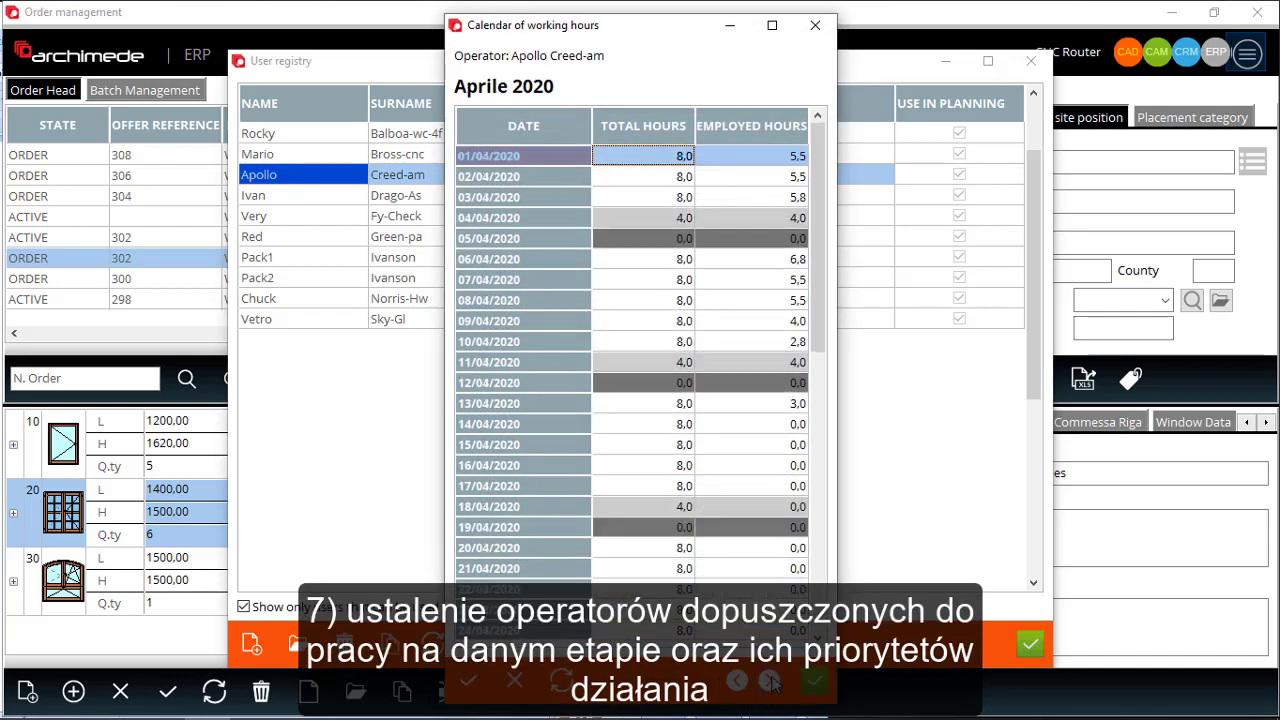
click(770, 681)
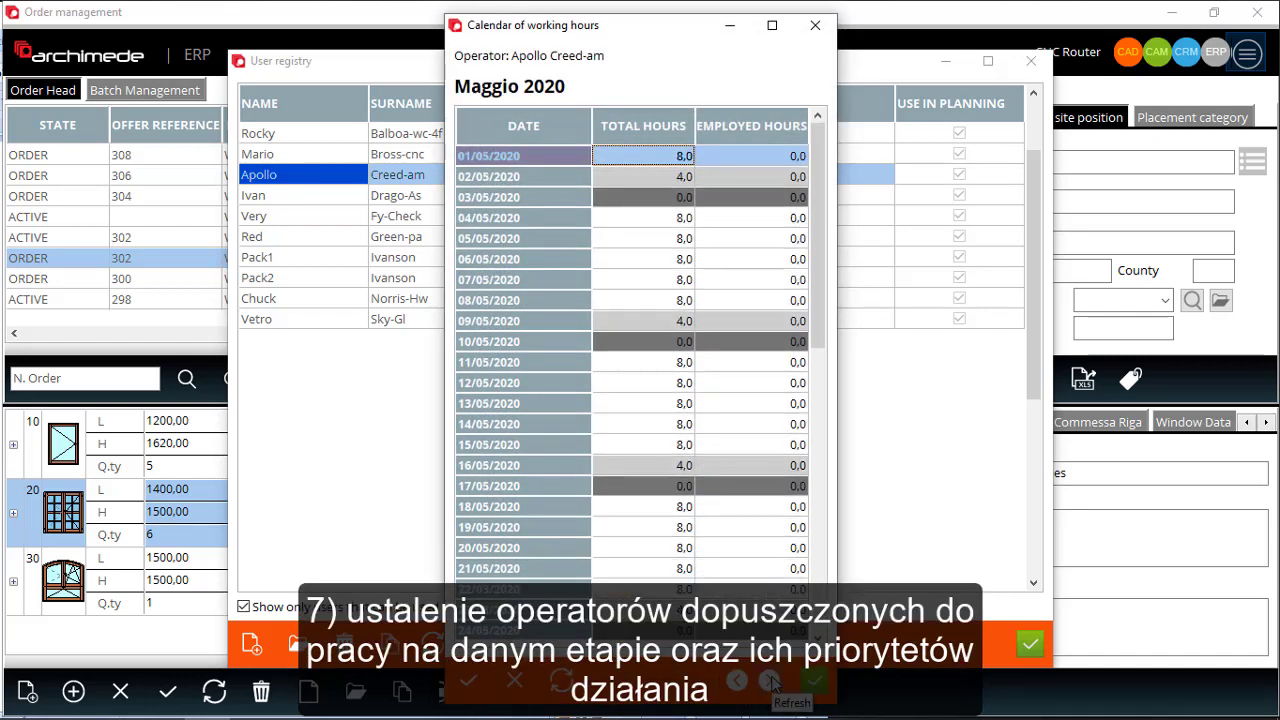
click(770, 681)
click(814, 683)
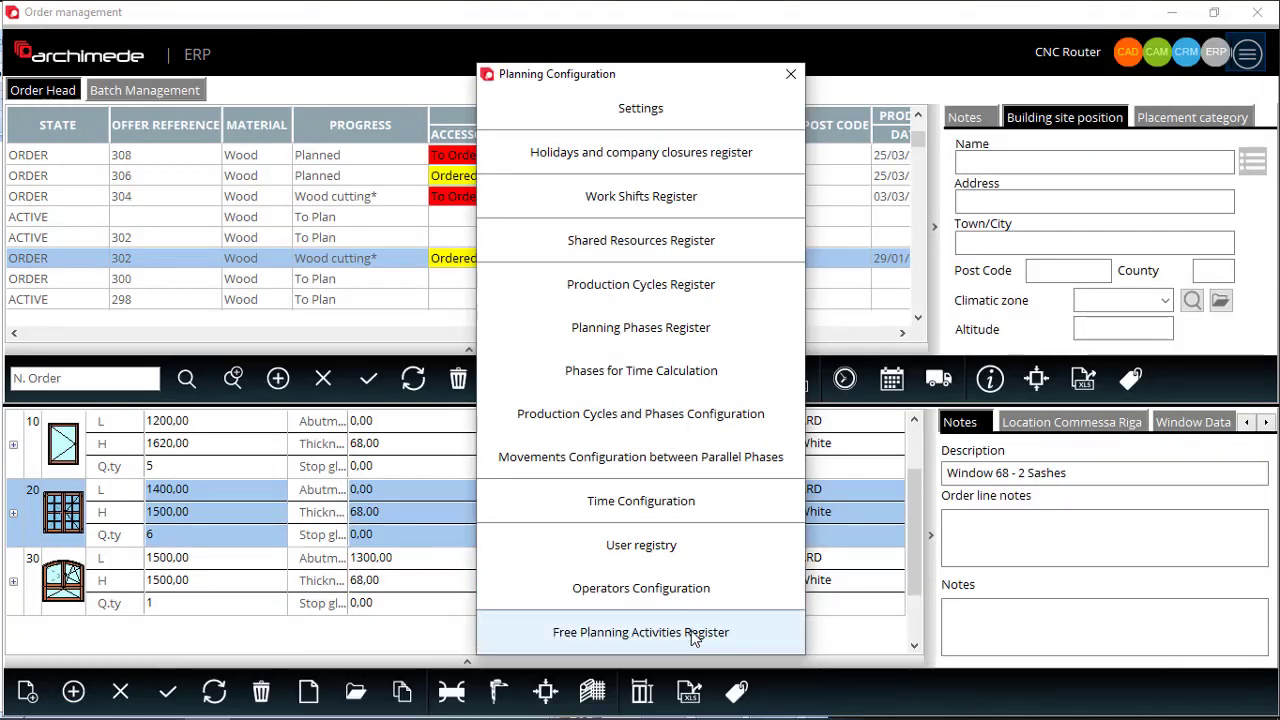
Open the Free Planning Activities Register and inspect the CAMBIO COLTELLINI and PULIZIA MACCHINA activities.
click(691, 634)
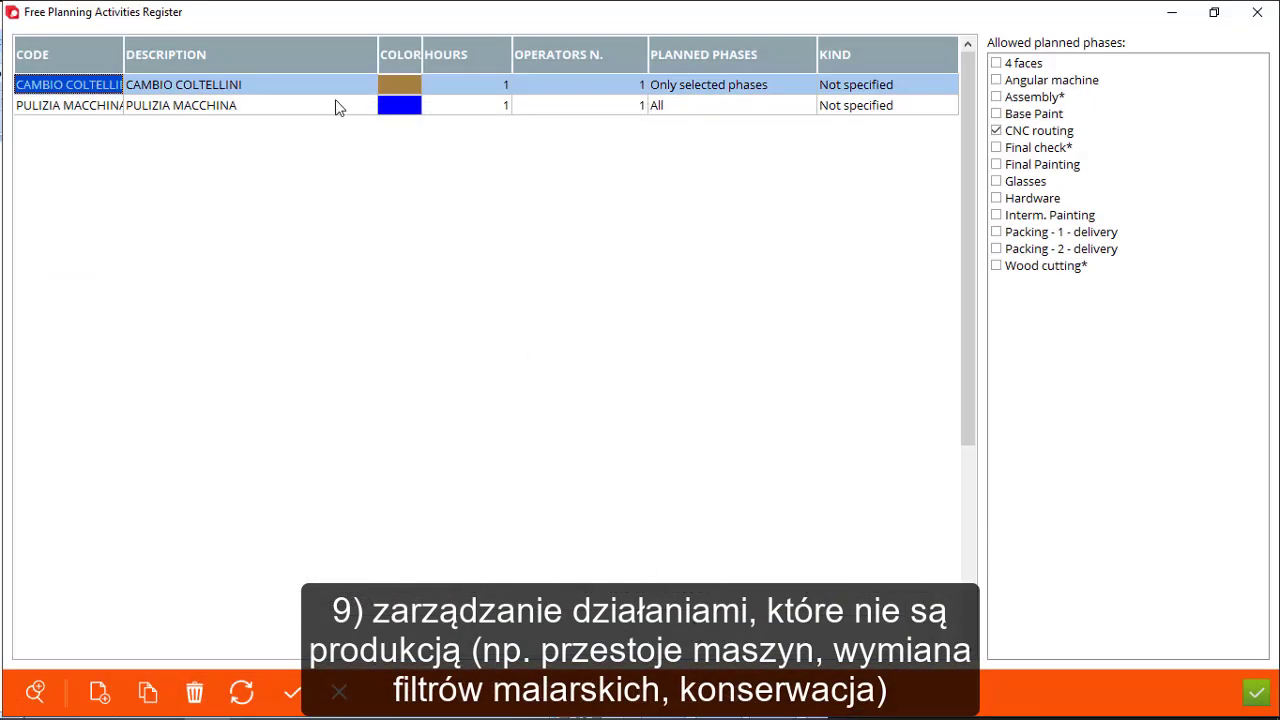
click(334, 88)
double_click(333, 86)
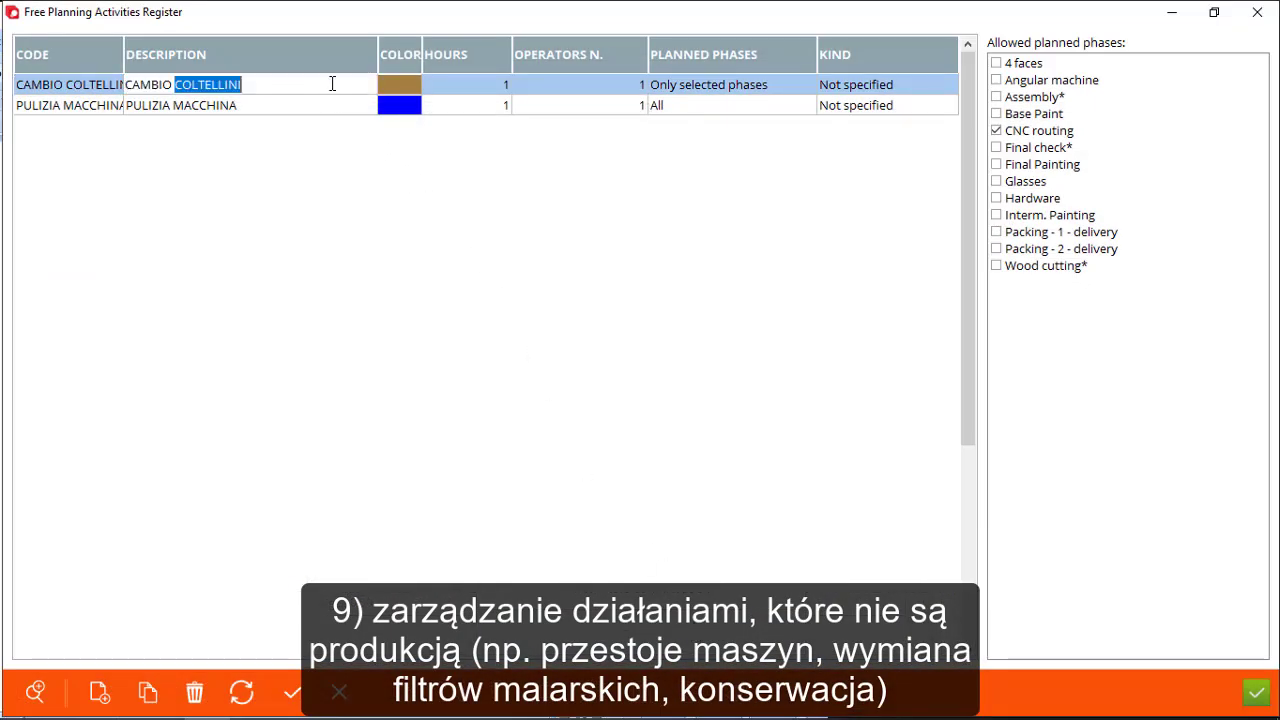
click(322, 108)
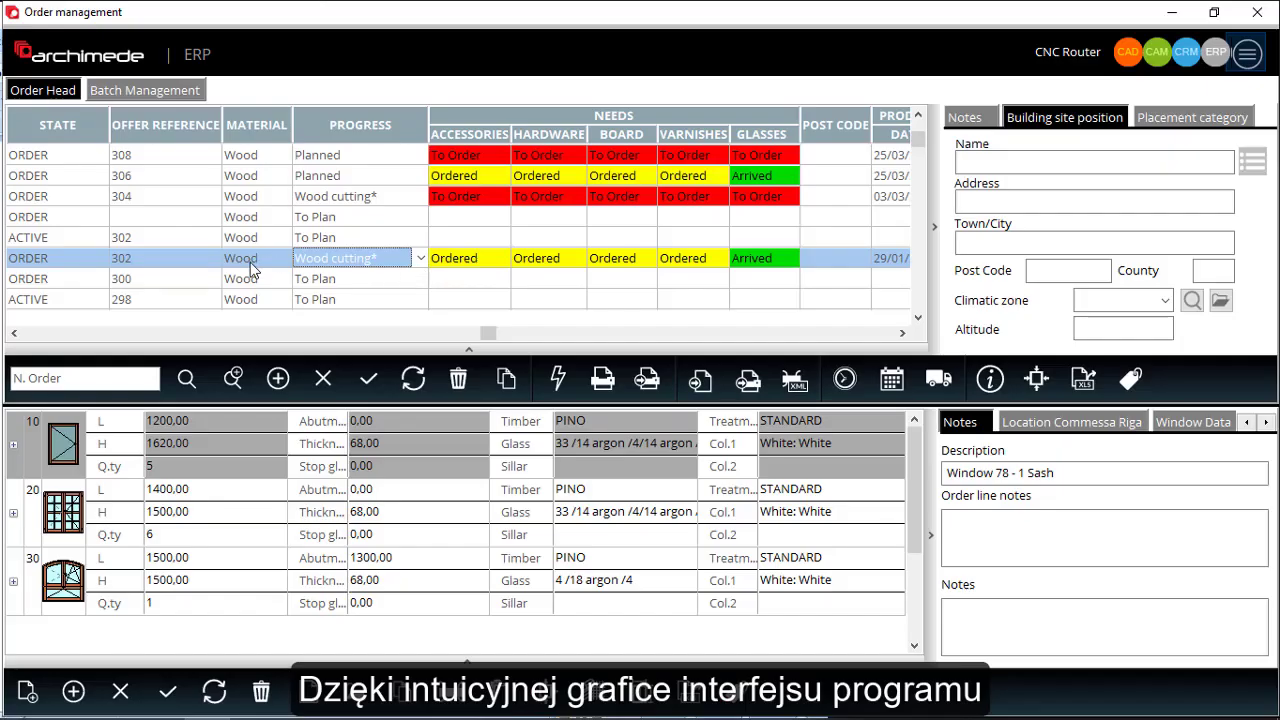
Open the planning entry for the second-to-last order in the list and set its colour to bright pink.
click(256, 280)
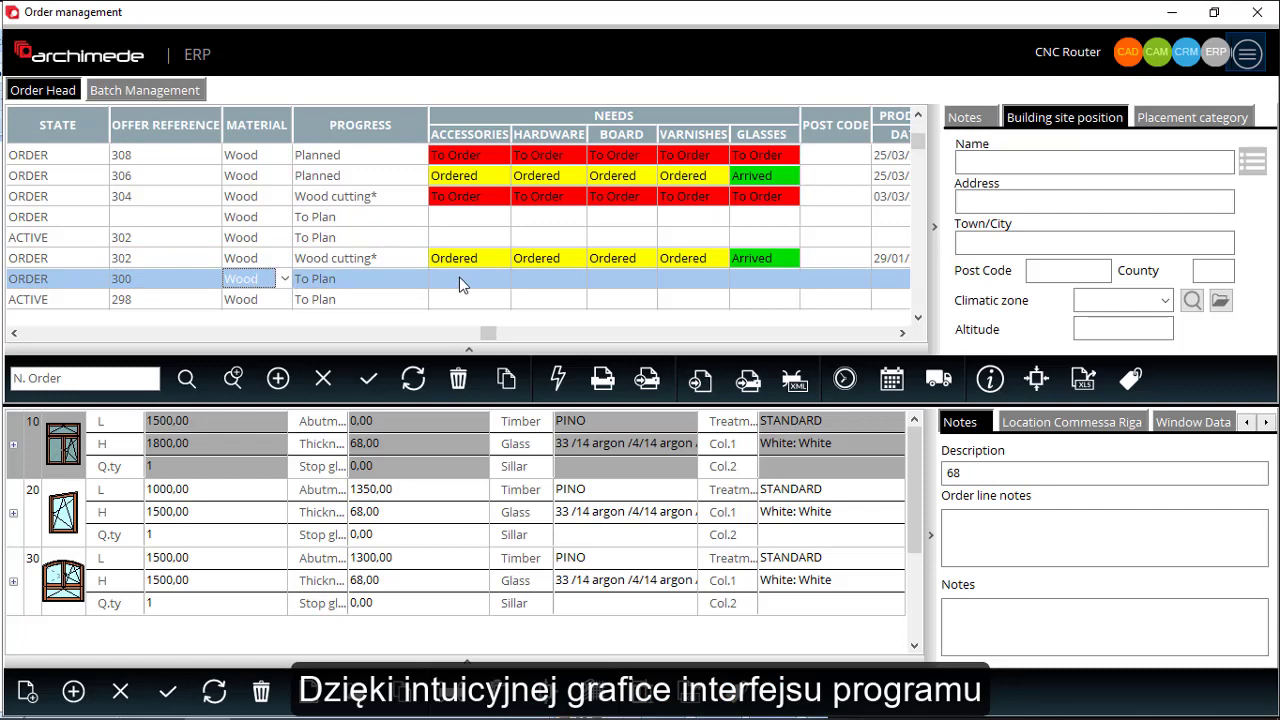
click(896, 386)
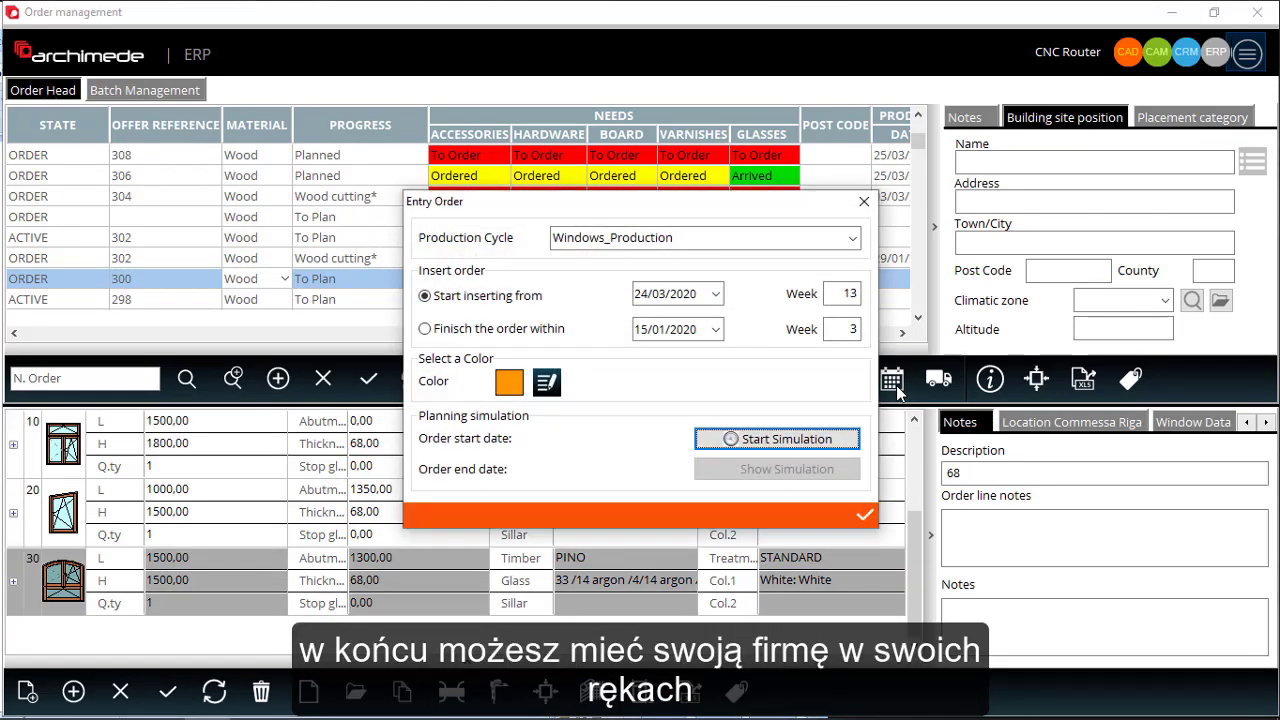
click(514, 389)
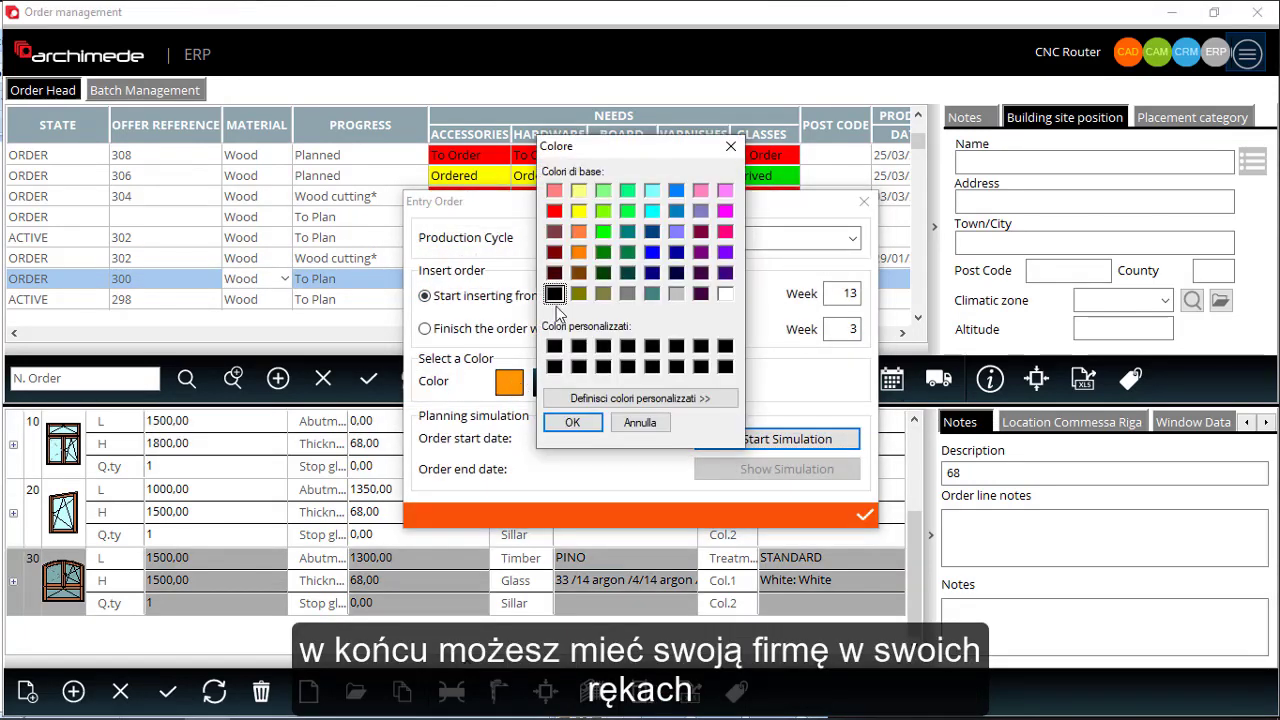
click(725, 233)
click(572, 422)
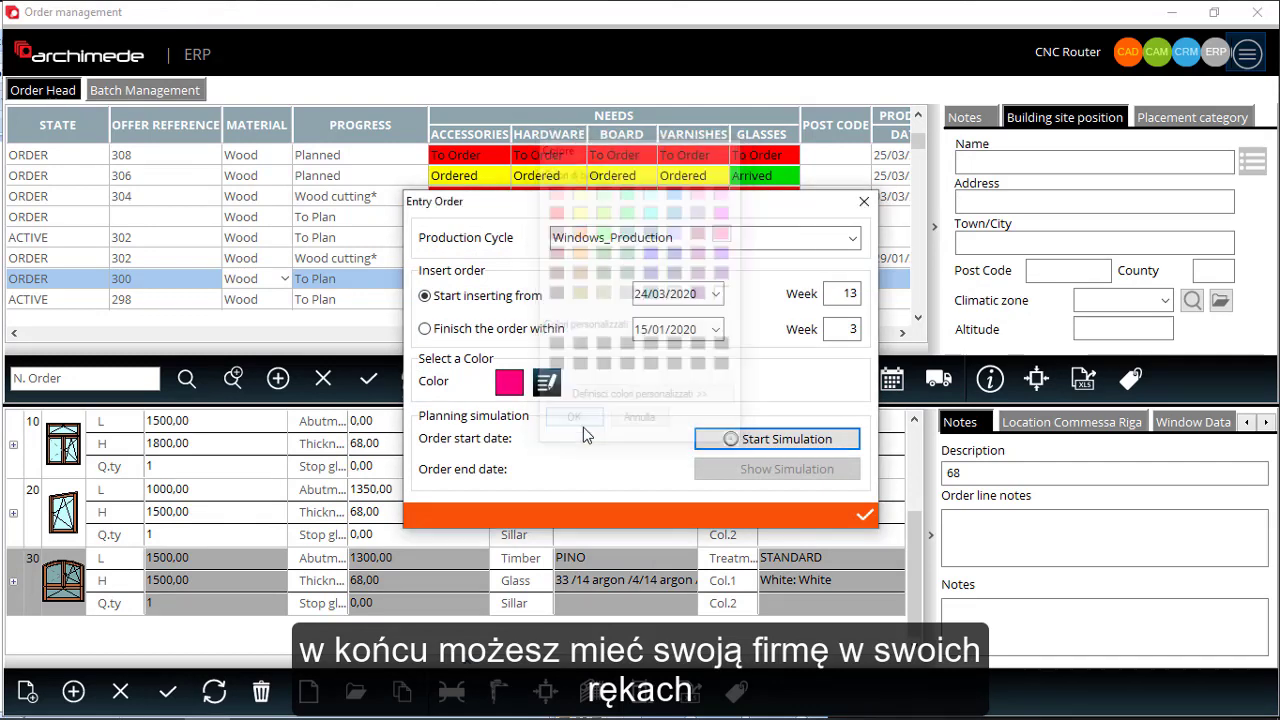
Run the planning simulation for the order in the Windows_Production cycle and show the simulation in the planning.
click(775, 440)
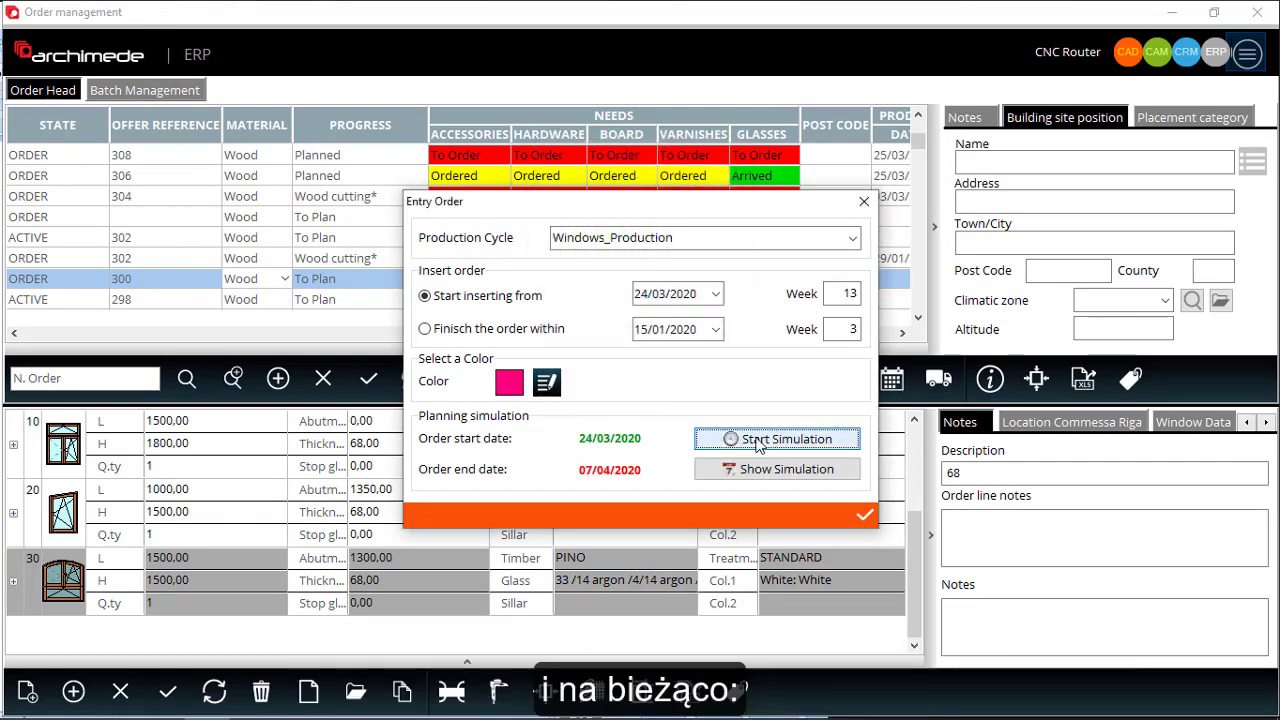
click(762, 470)
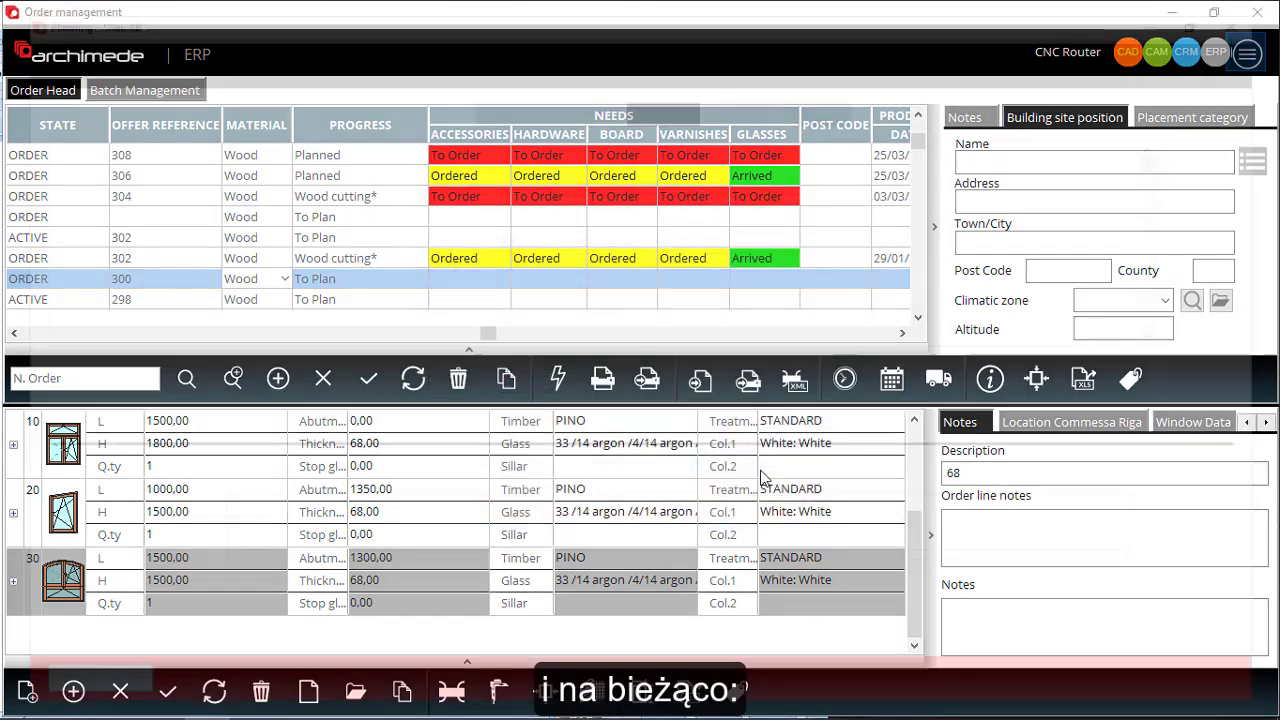
Highlight the order that the red Base Paint block on Wednesday 8 April belongs to in the weekly planning.
right_click(624, 312)
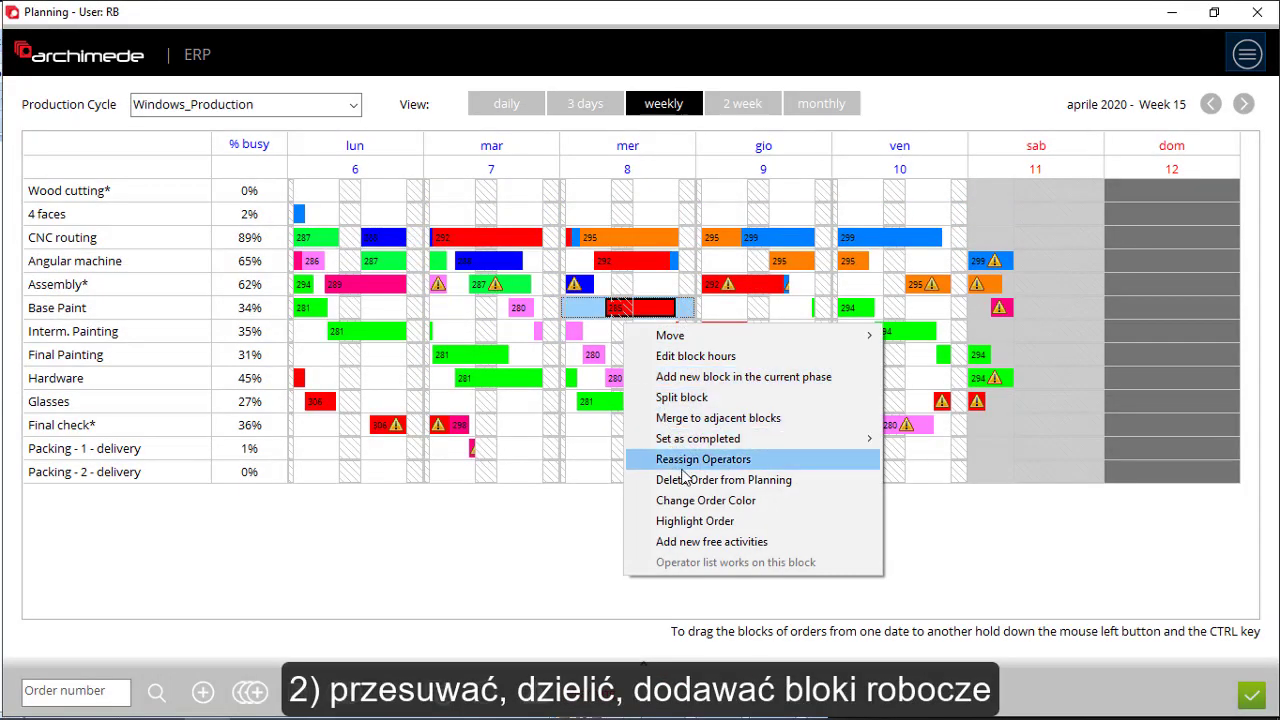
click(698, 521)
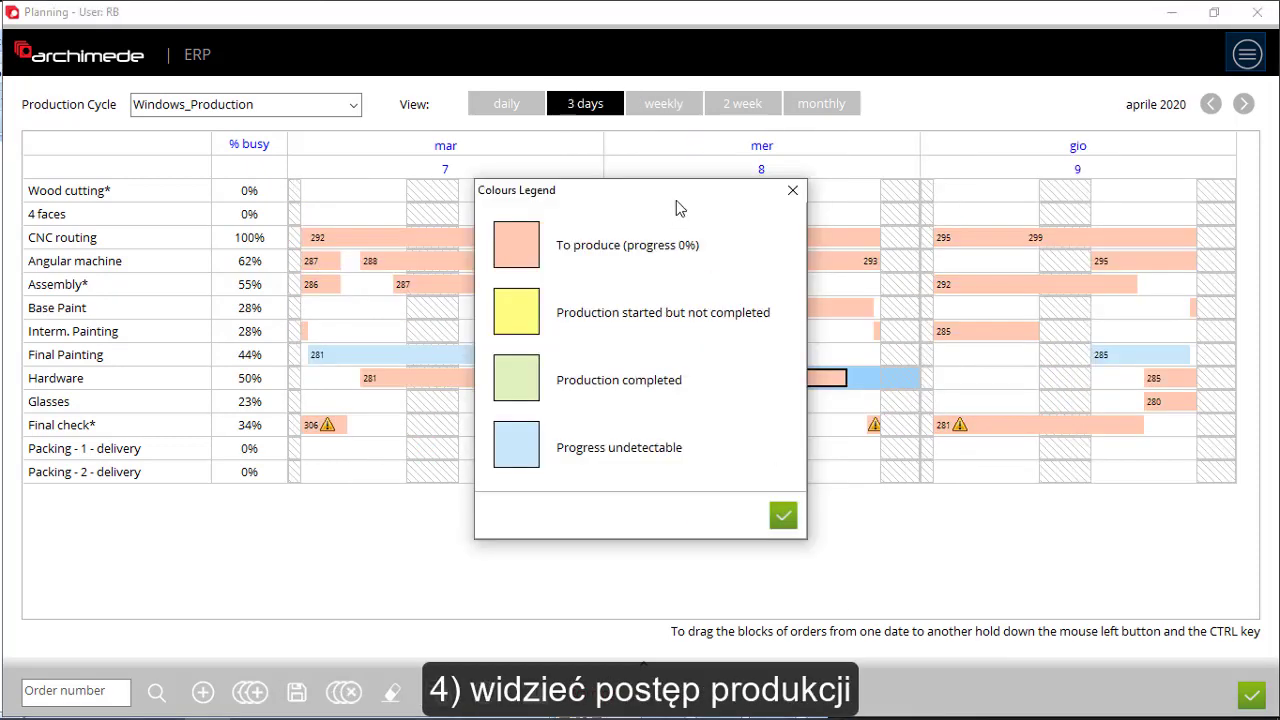
Move the production progress Colours Legend aside to examine it beside the three-day schedule, and close it.
drag(677, 206, 190, 261)
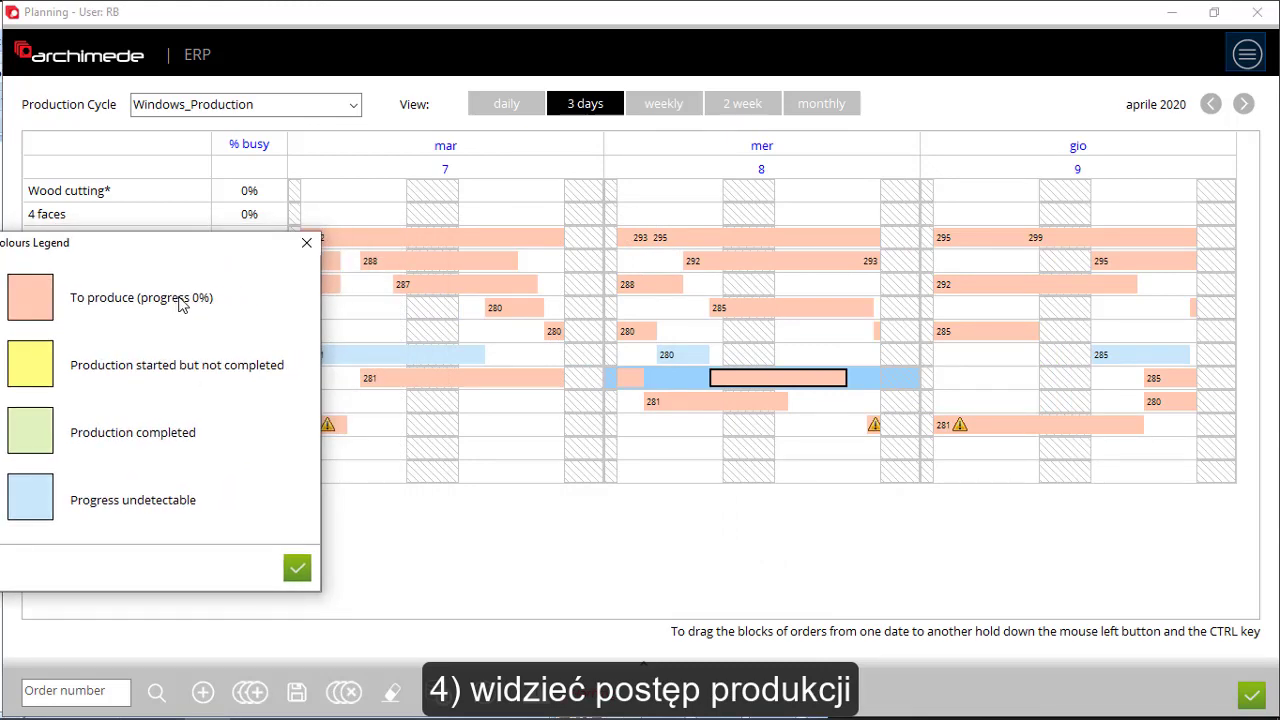
click(306, 243)
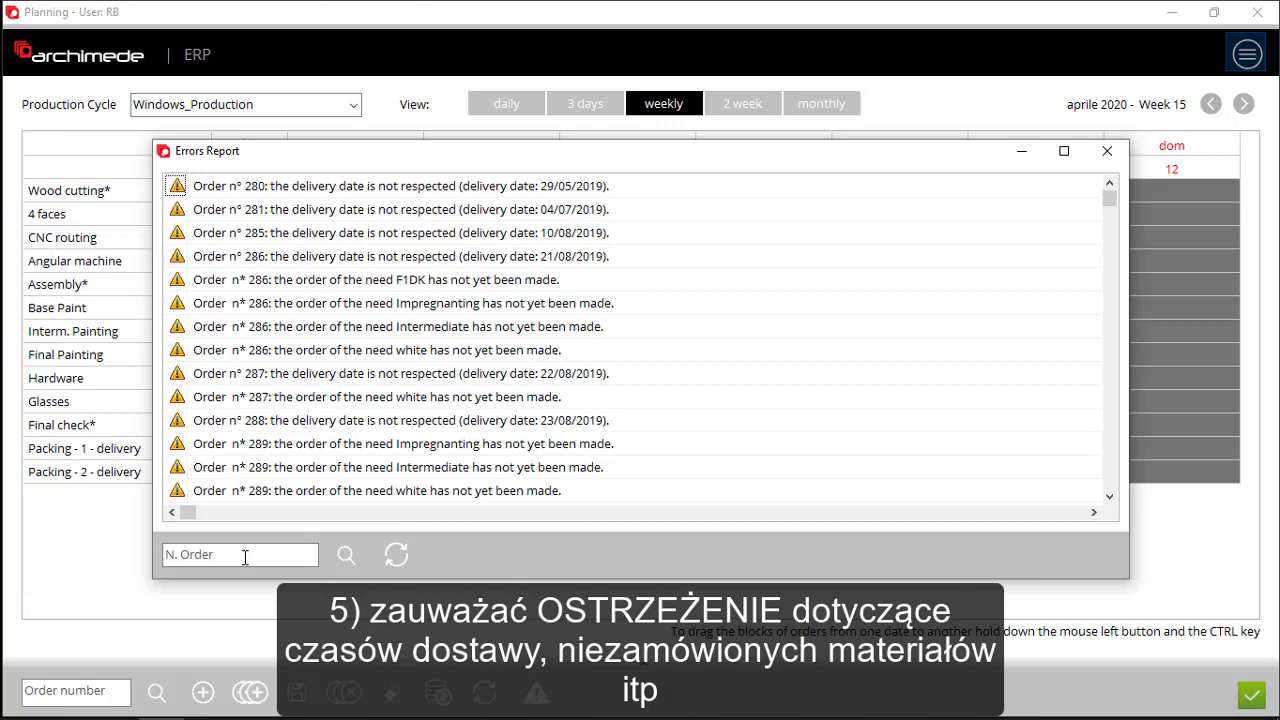
Search the Errors Report for the warnings of a single order by entering its order number.
click(245, 557)
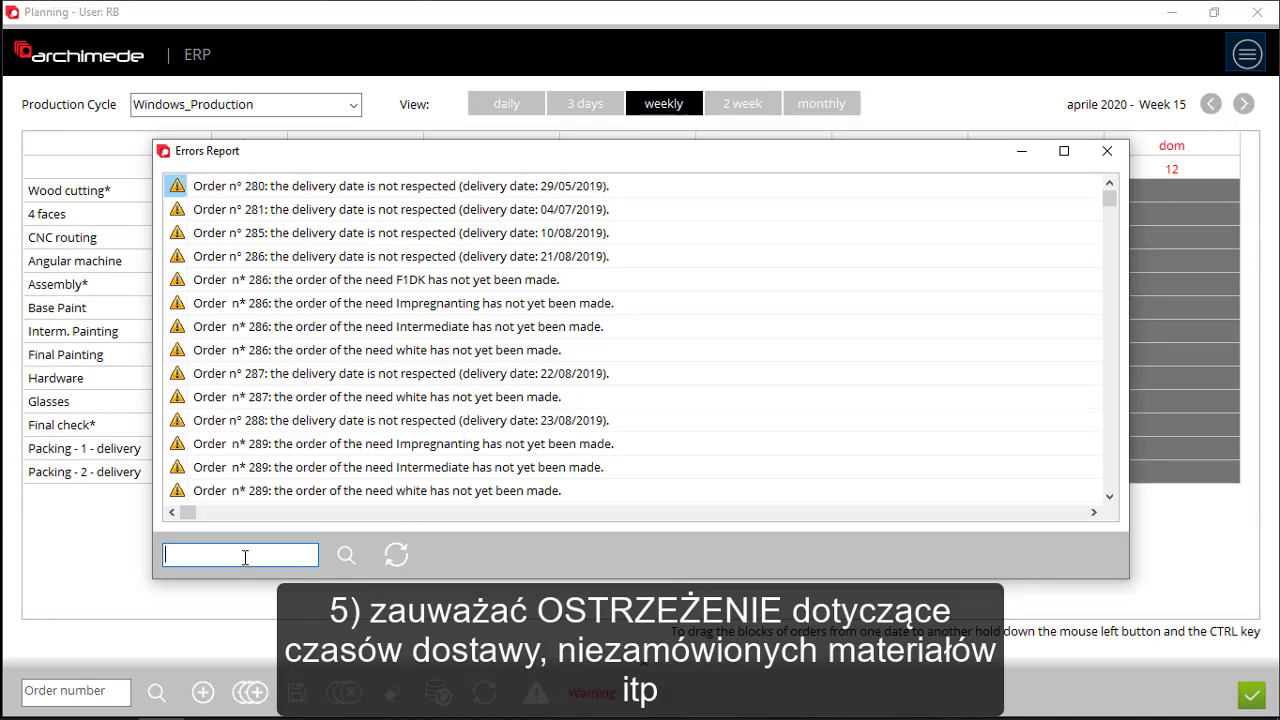
text(285)
click(346, 556)
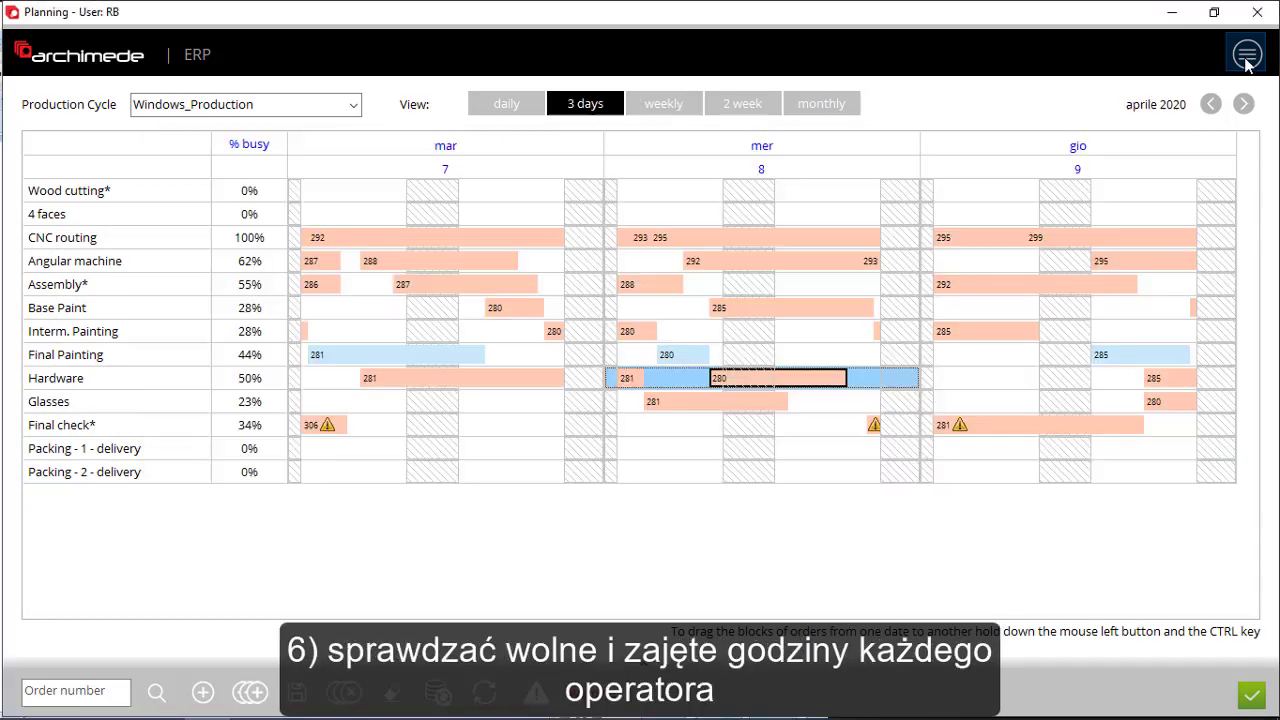
Open the Operators View and examine the free and employed hours of the first four listed operators for 06/04/2020.
click(1247, 58)
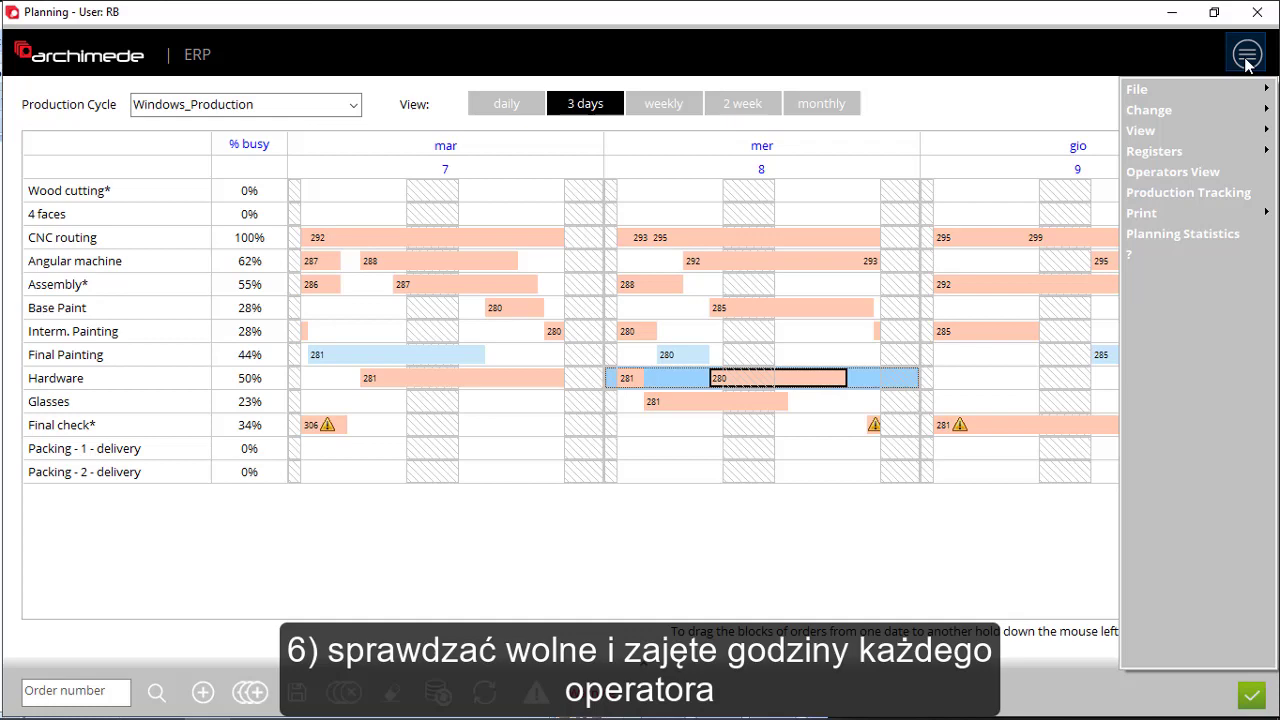
click(1200, 172)
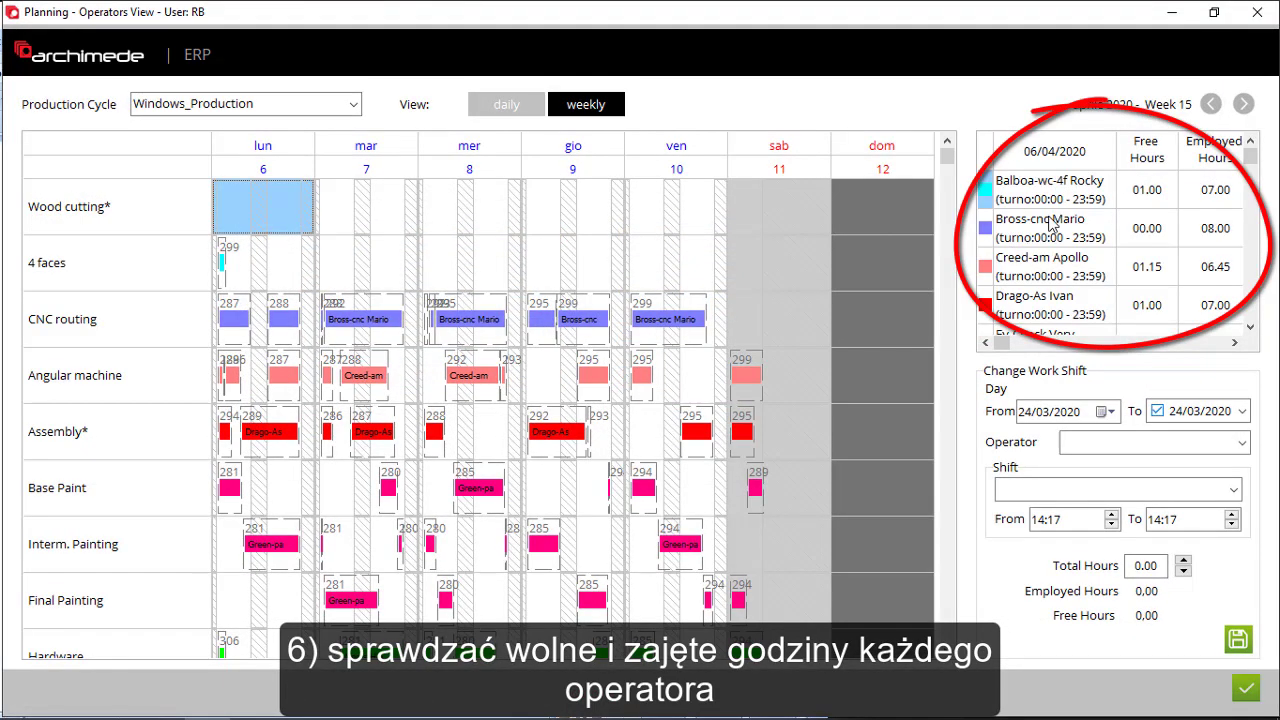
click(1070, 193)
click(1068, 230)
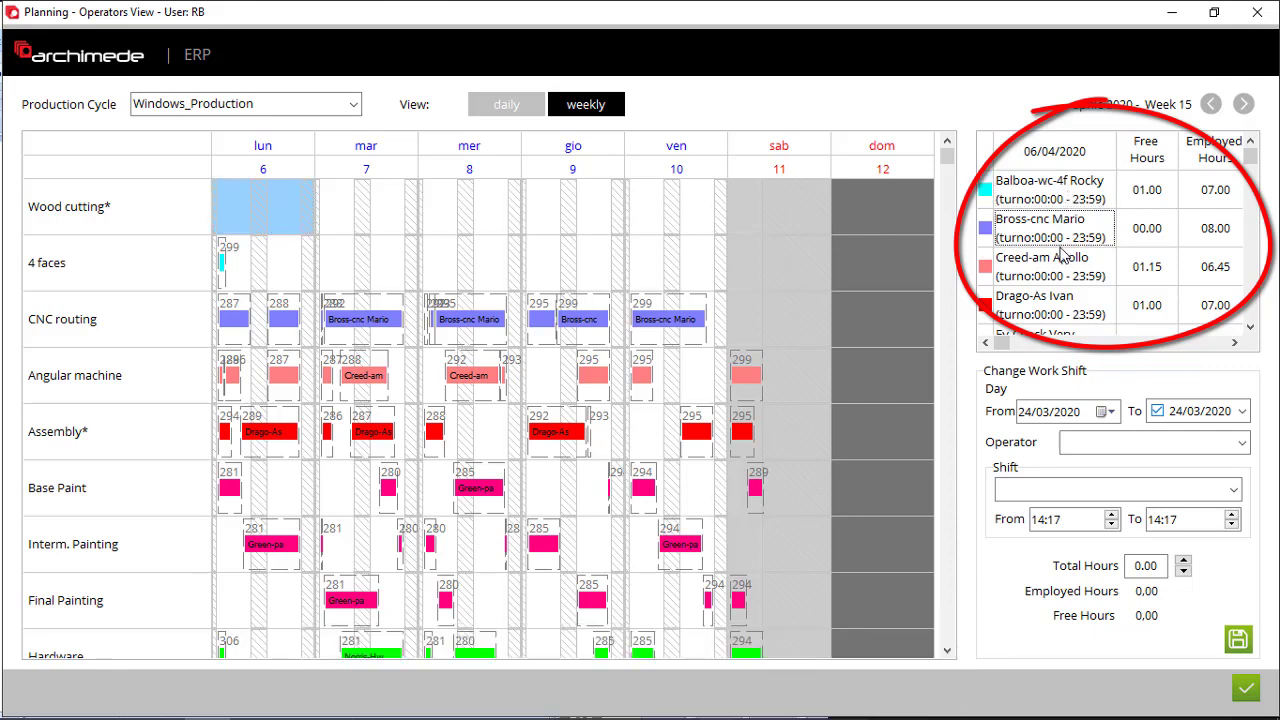
click(1063, 264)
click(1062, 301)
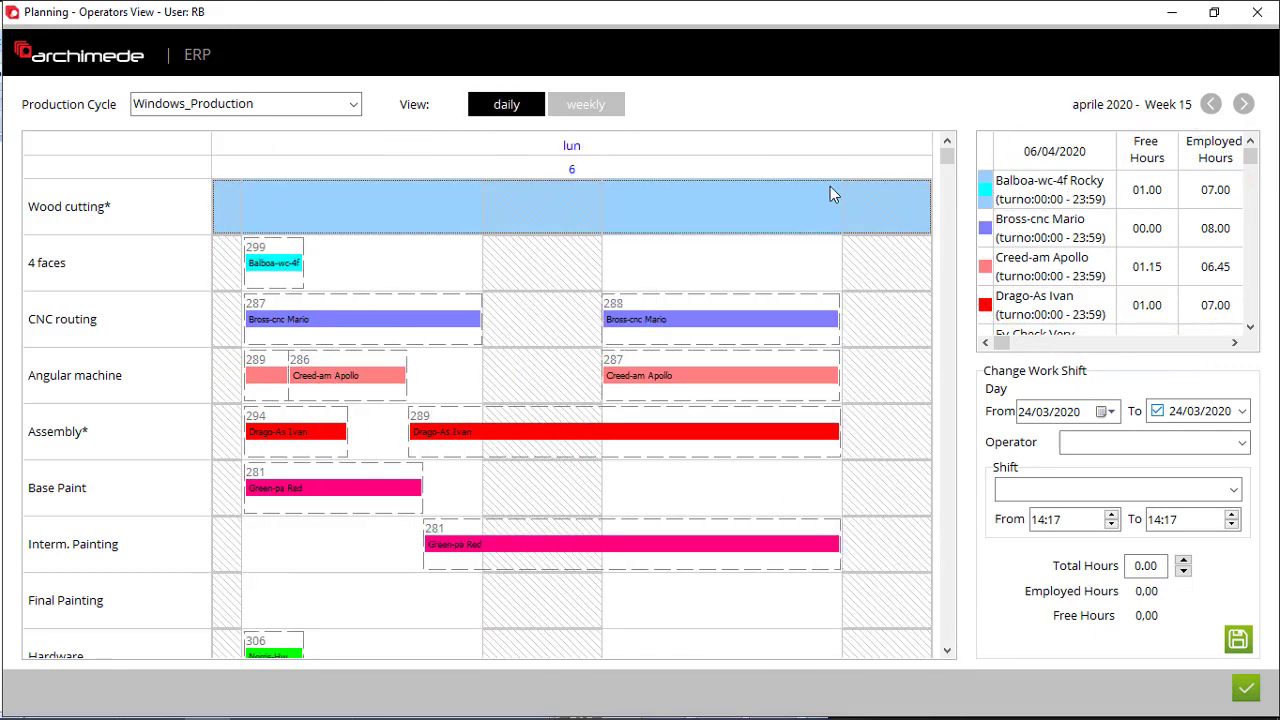
Browse the daily Operators View forward one day at a time from Monday 6 April to examine the following days.
click(1244, 104)
click(1244, 104)
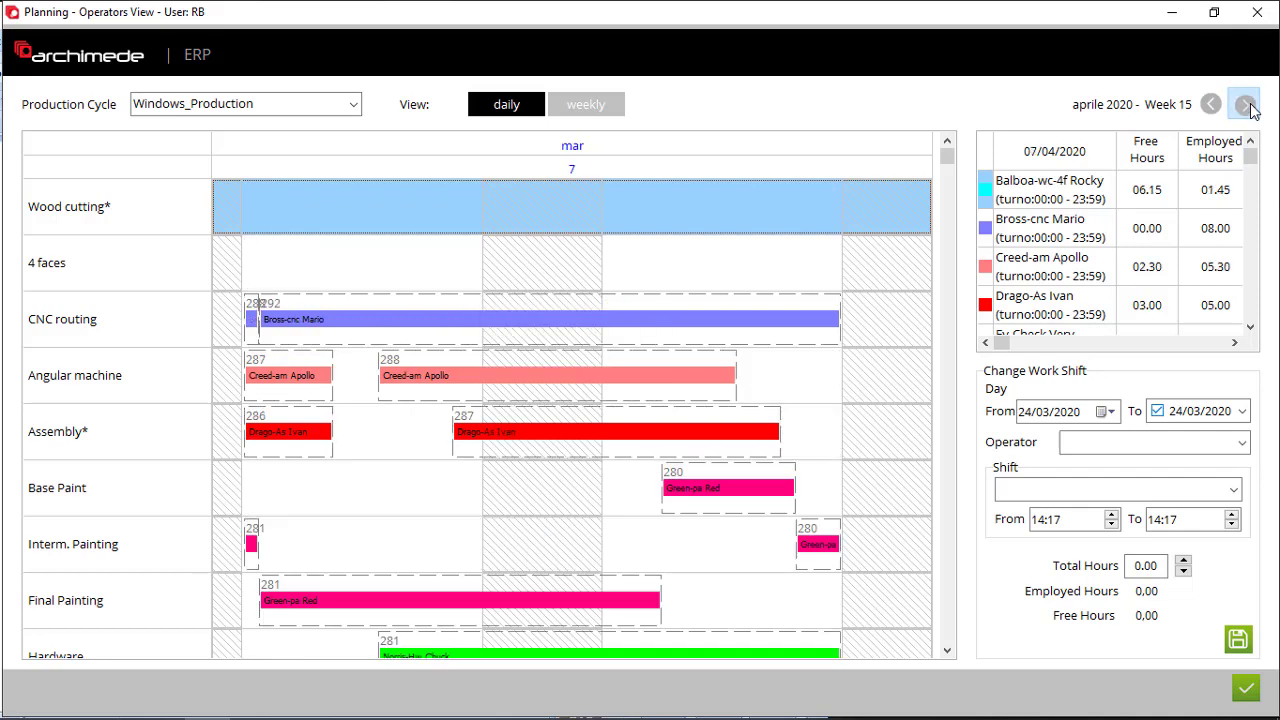
click(1244, 104)
click(1246, 106)
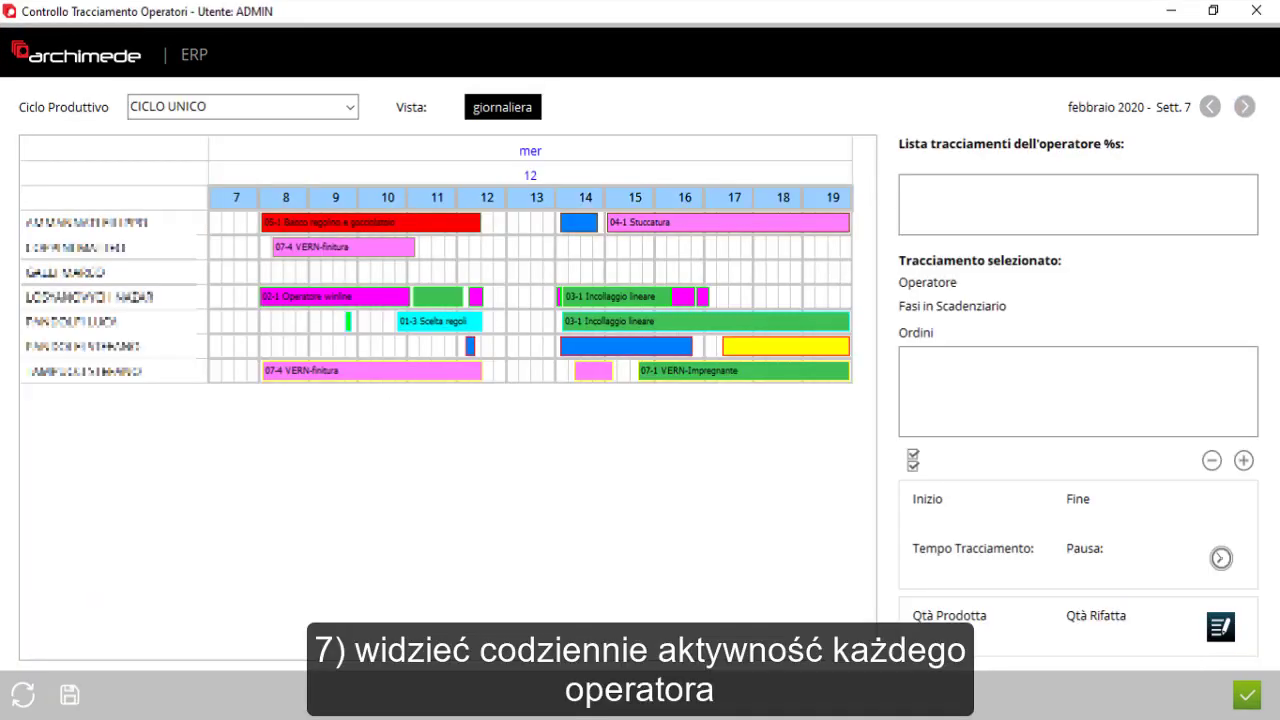
Select the first operator's red morning activity in the operator tracking chart for Wednesday 12 February 2020.
click(370, 222)
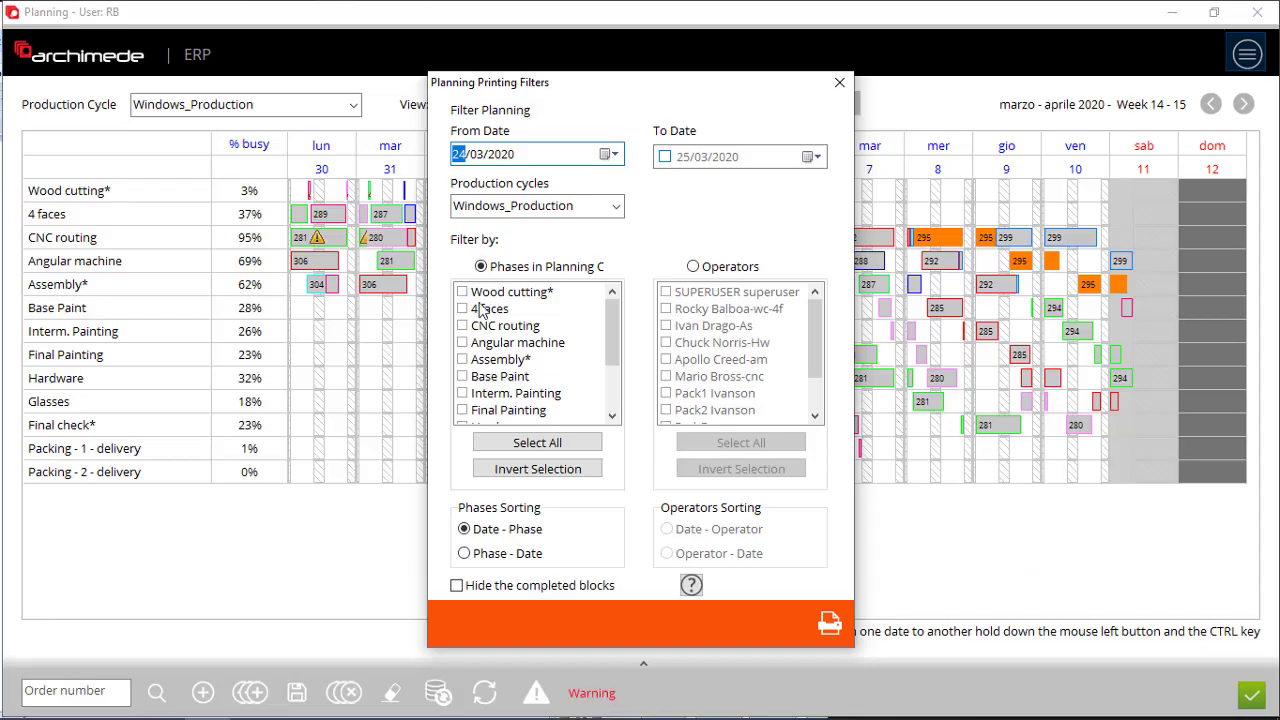
Filter the planning printout to the Wood cutting*, 4 faces and CNC routing phases and print the PlannedTime_Date_Phase report.
click(484, 309)
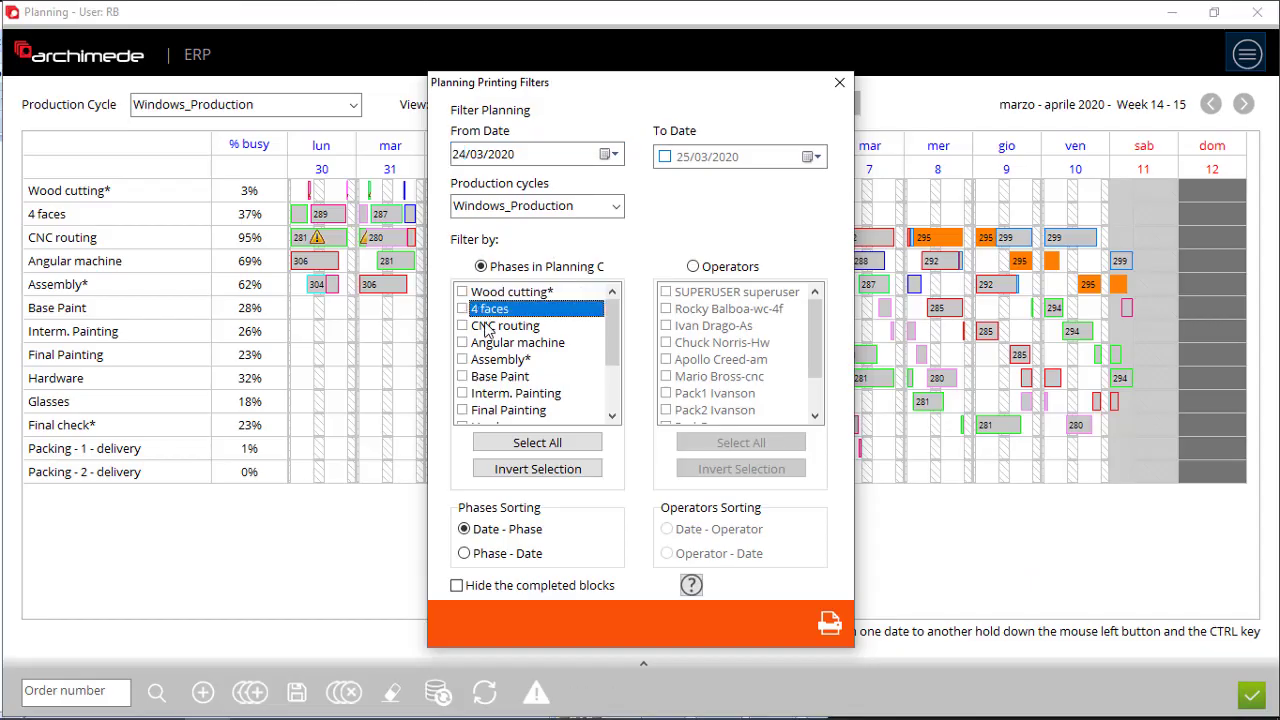
click(488, 326)
click(462, 326)
click(462, 309)
click(462, 292)
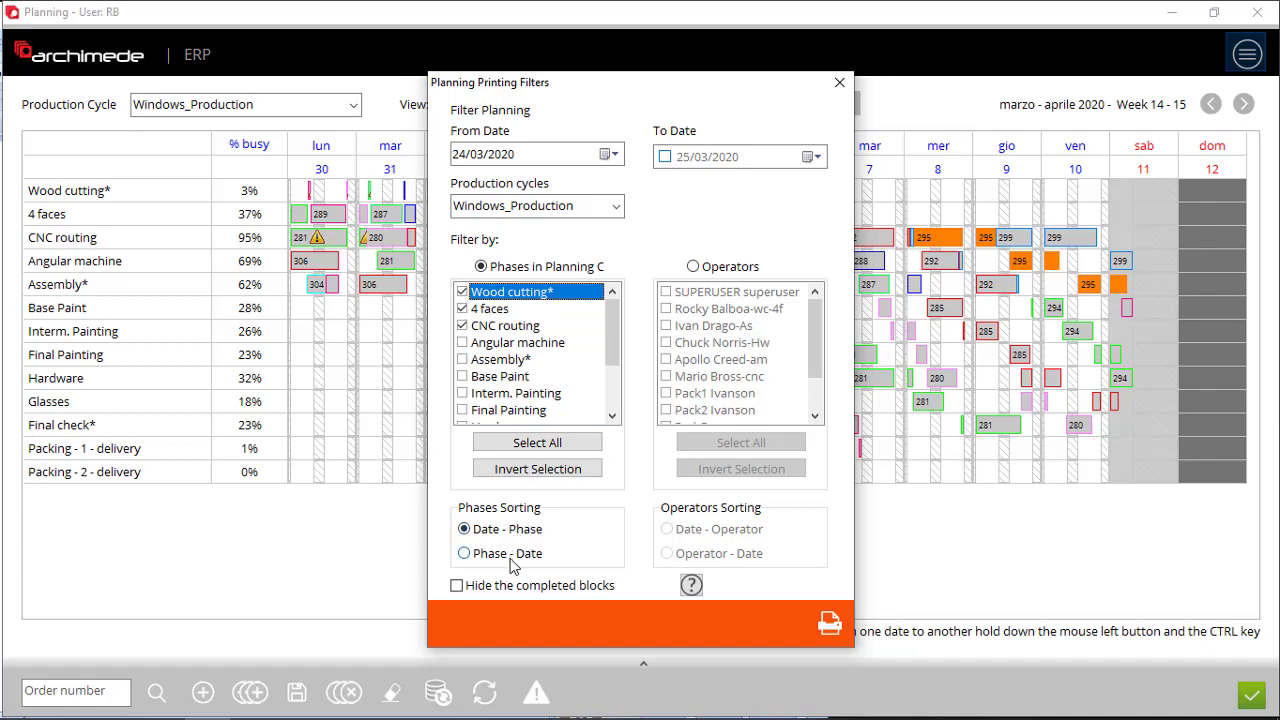
click(831, 624)
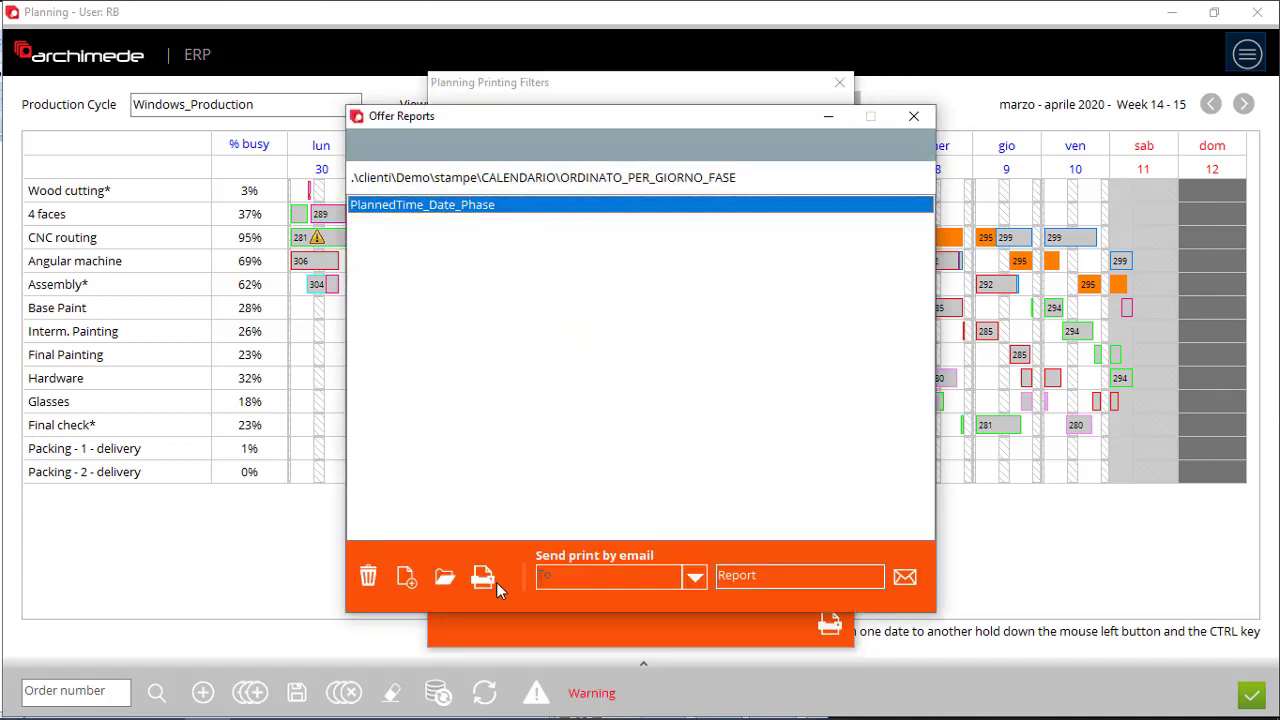
click(483, 578)
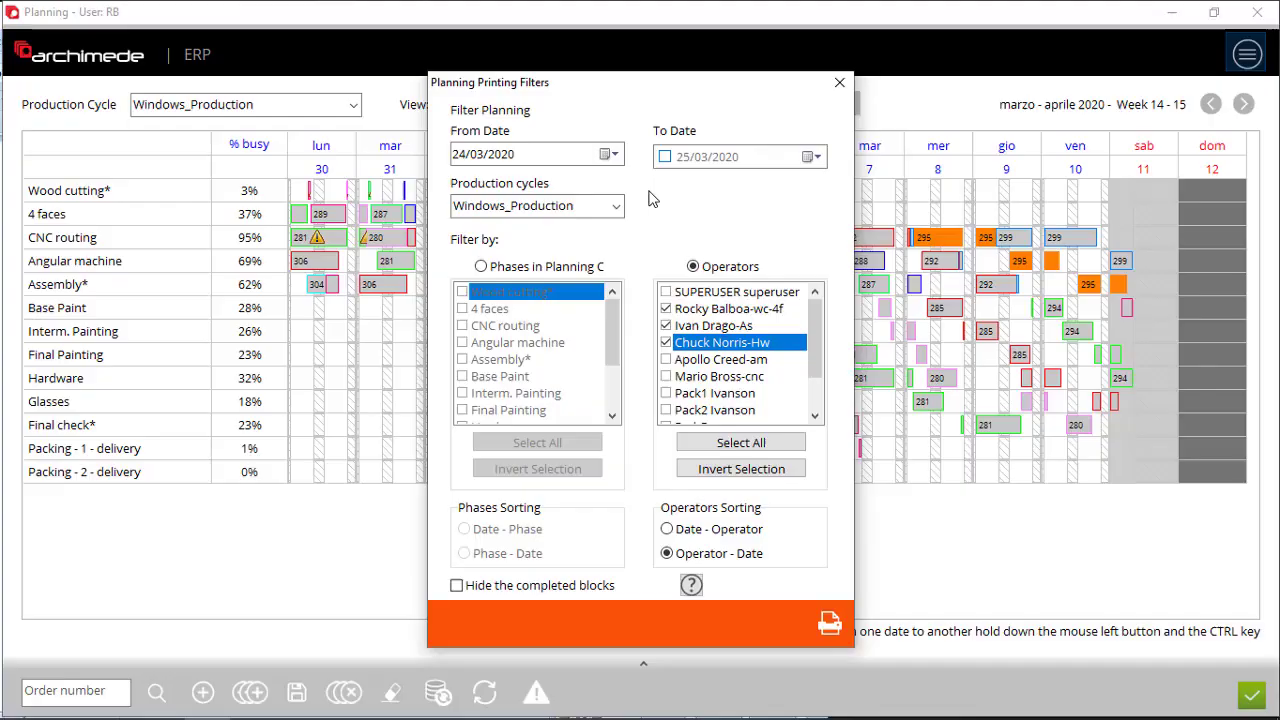
Enable the end date filter for the operator planning printout and set it to 28/03/2020.
click(665, 157)
click(807, 157)
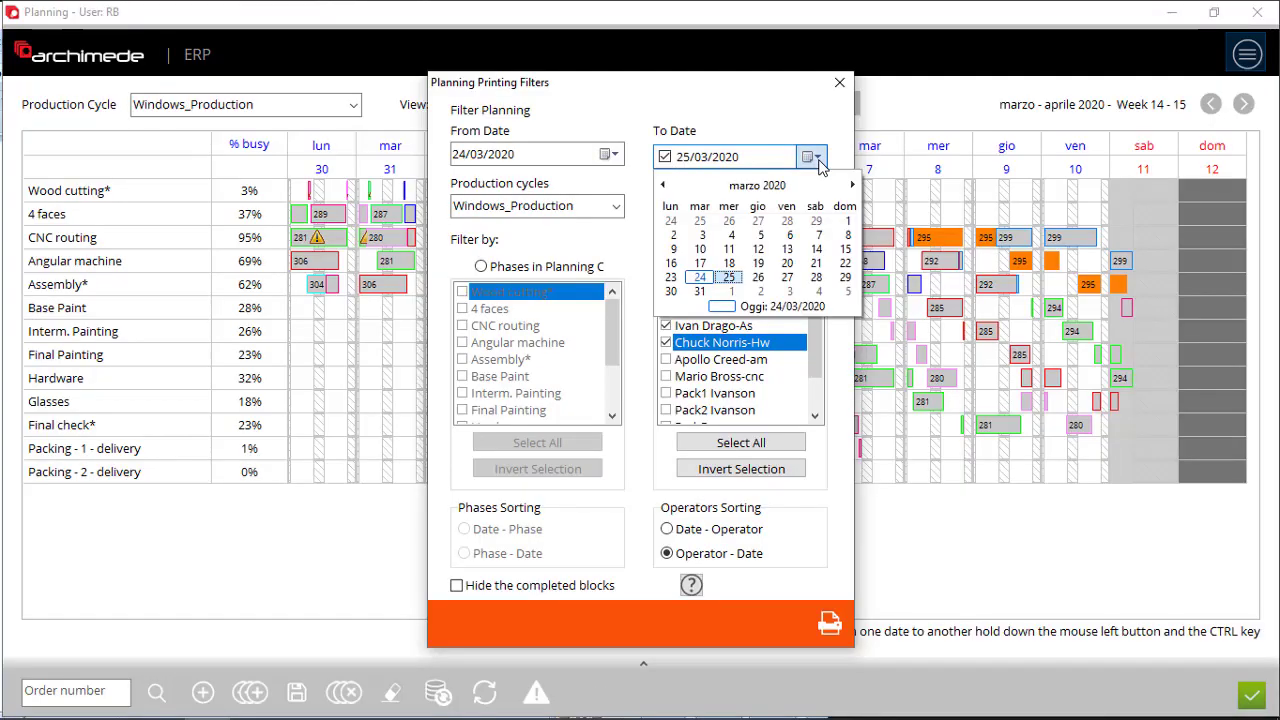
click(812, 274)
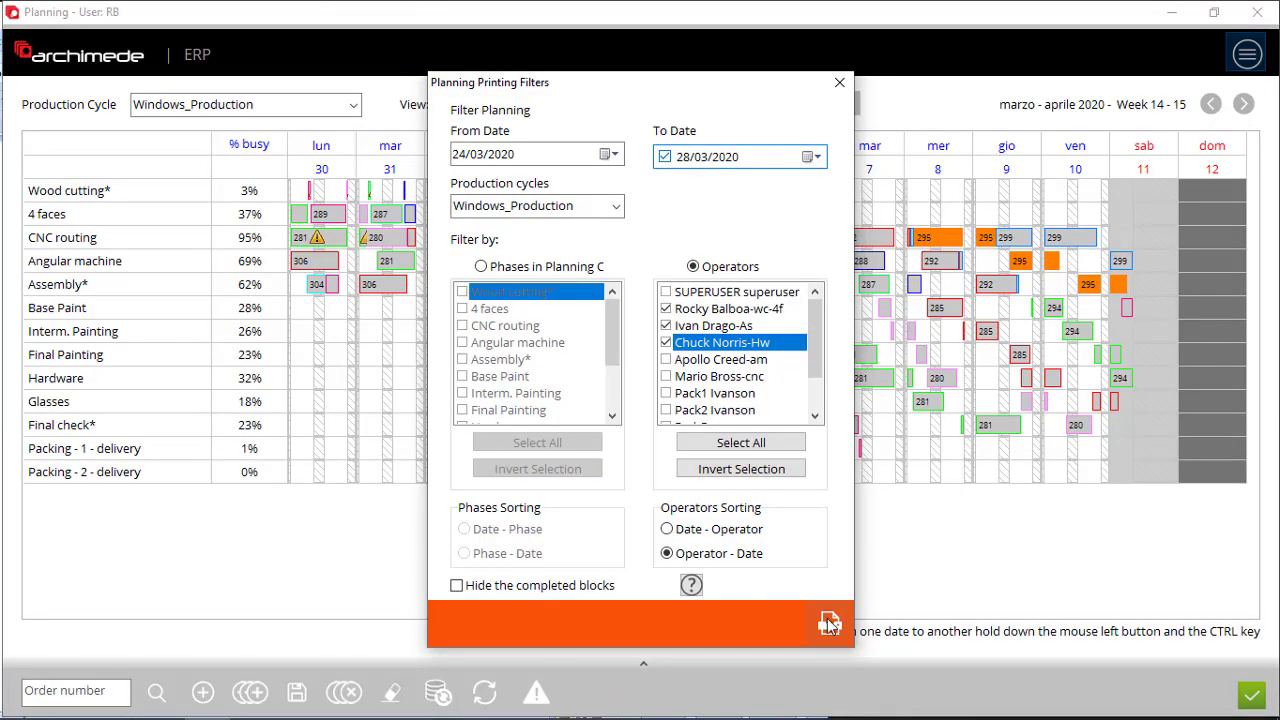
Preview the filtered operators' planning report and close it, then open a comparative planned and real time report.
click(830, 623)
double_click(512, 210)
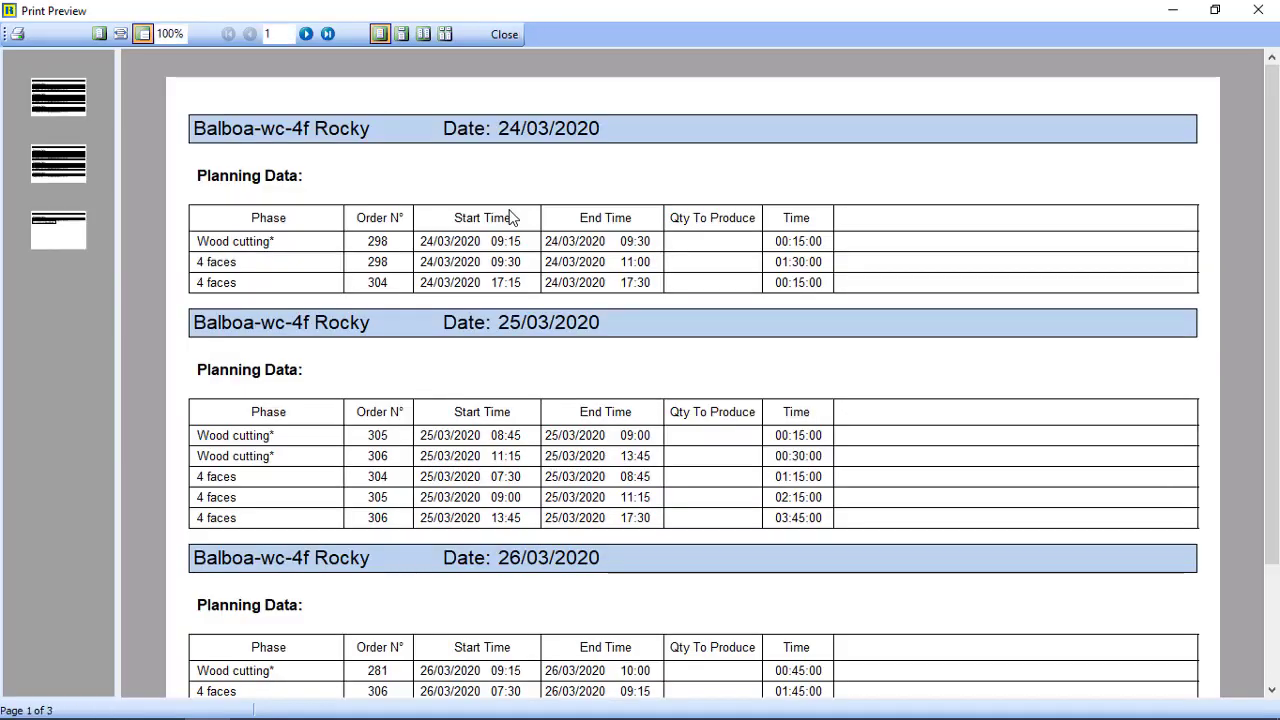
scroll(520, 242, down, 3)
click(504, 34)
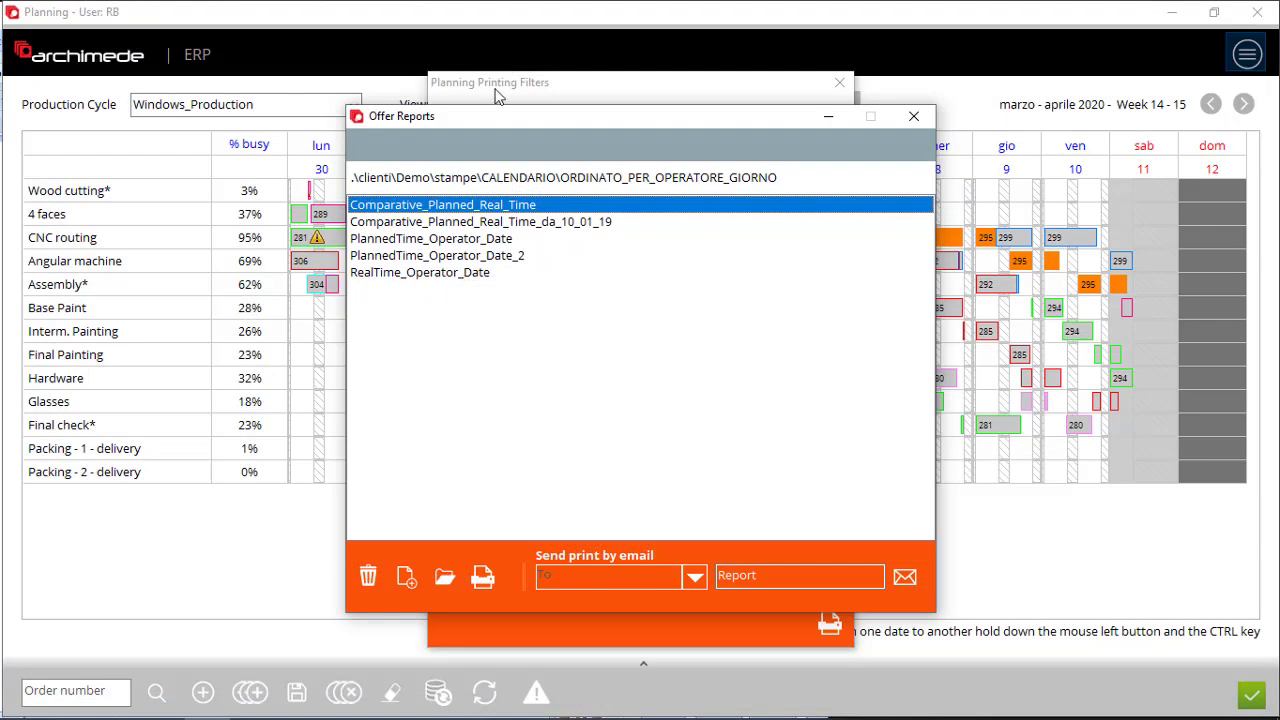
double_click(432, 218)
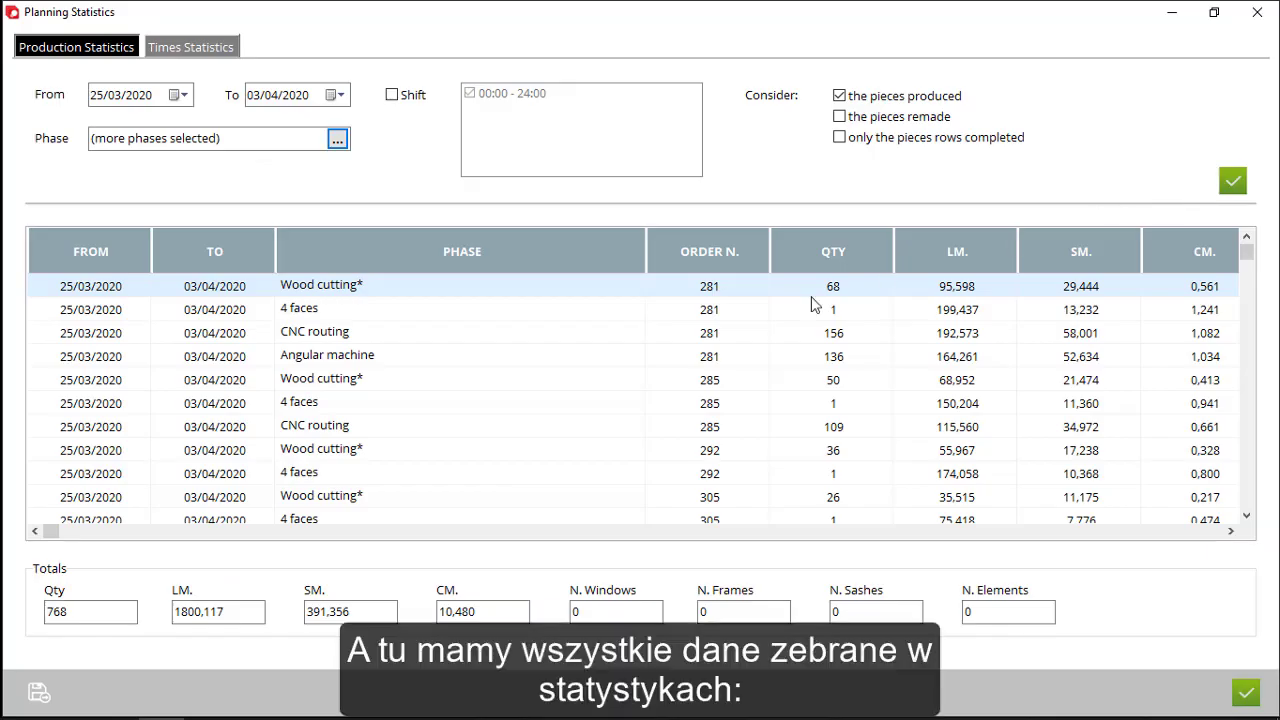
Go through the production statistics rows for 25/03/2020 to 03/04/2020 to examine quantities and measures per phase and order.
click(477, 361)
key(Down)
key(Down)
key(Down)
key(Down)
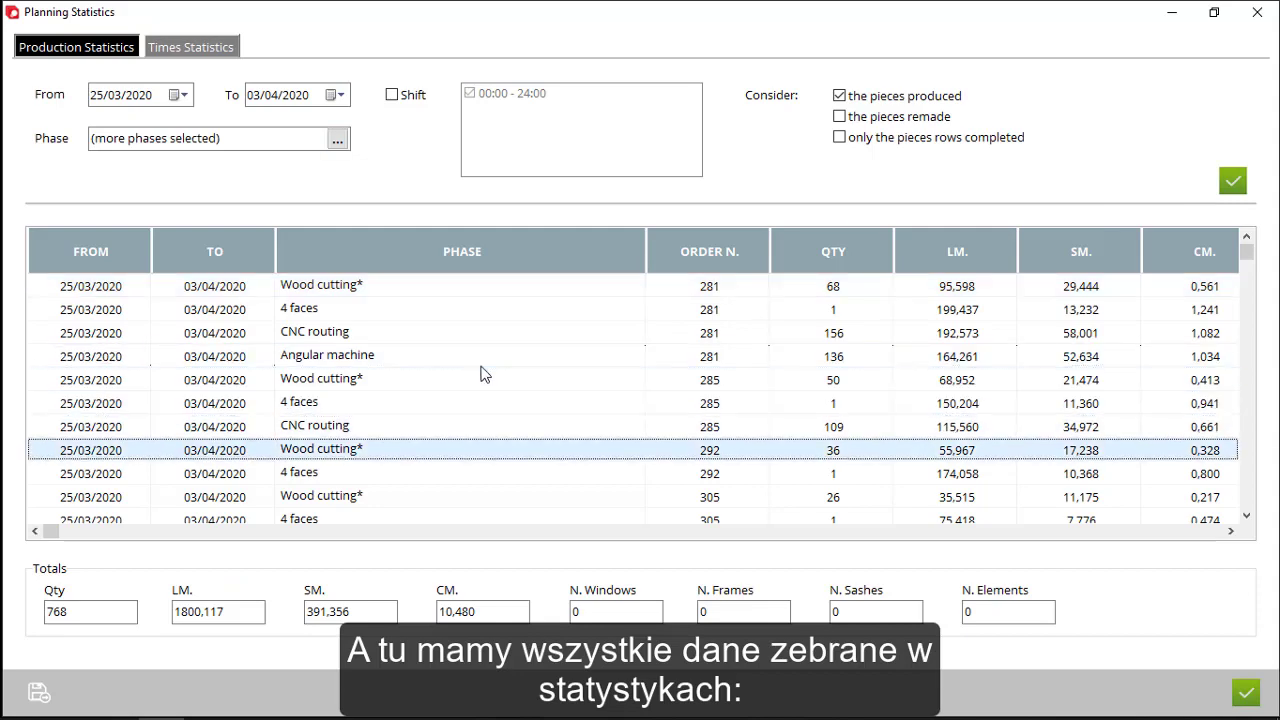
key(Down)
key(Down)
key(Down)
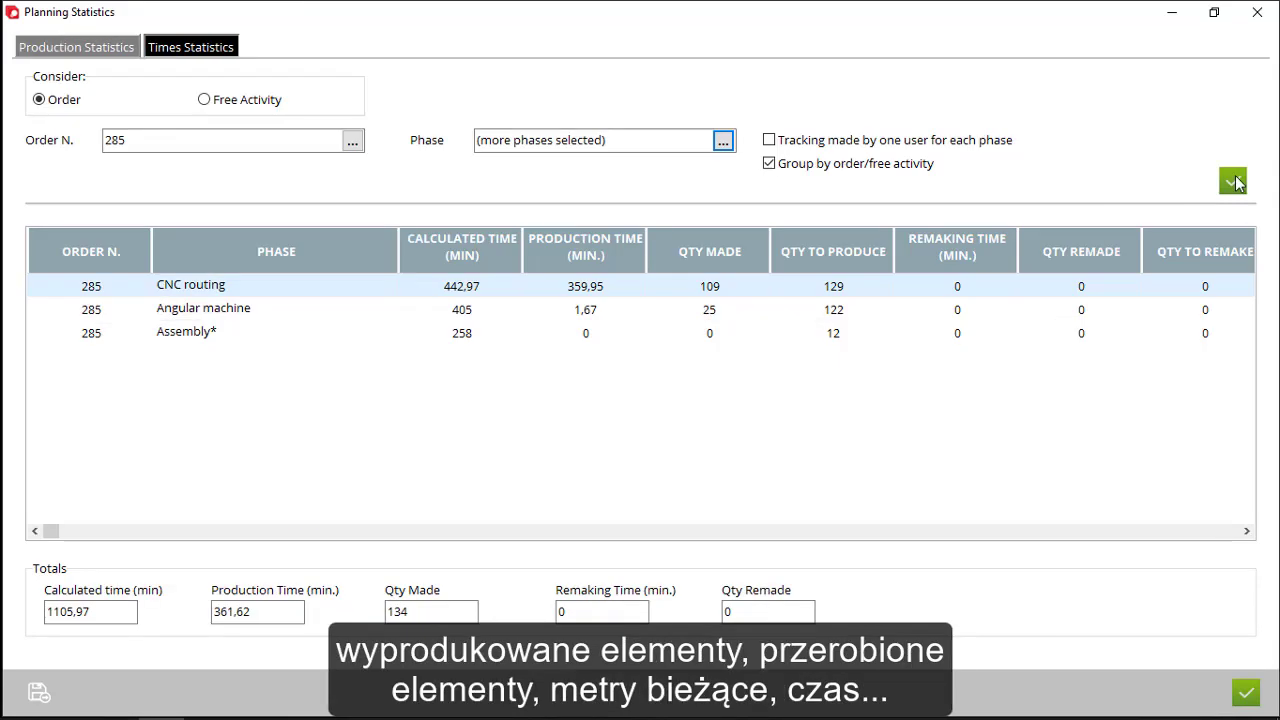
Examine the Angular machine and Assembly* rows in the order's times statistics.
click(290, 317)
click(291, 334)
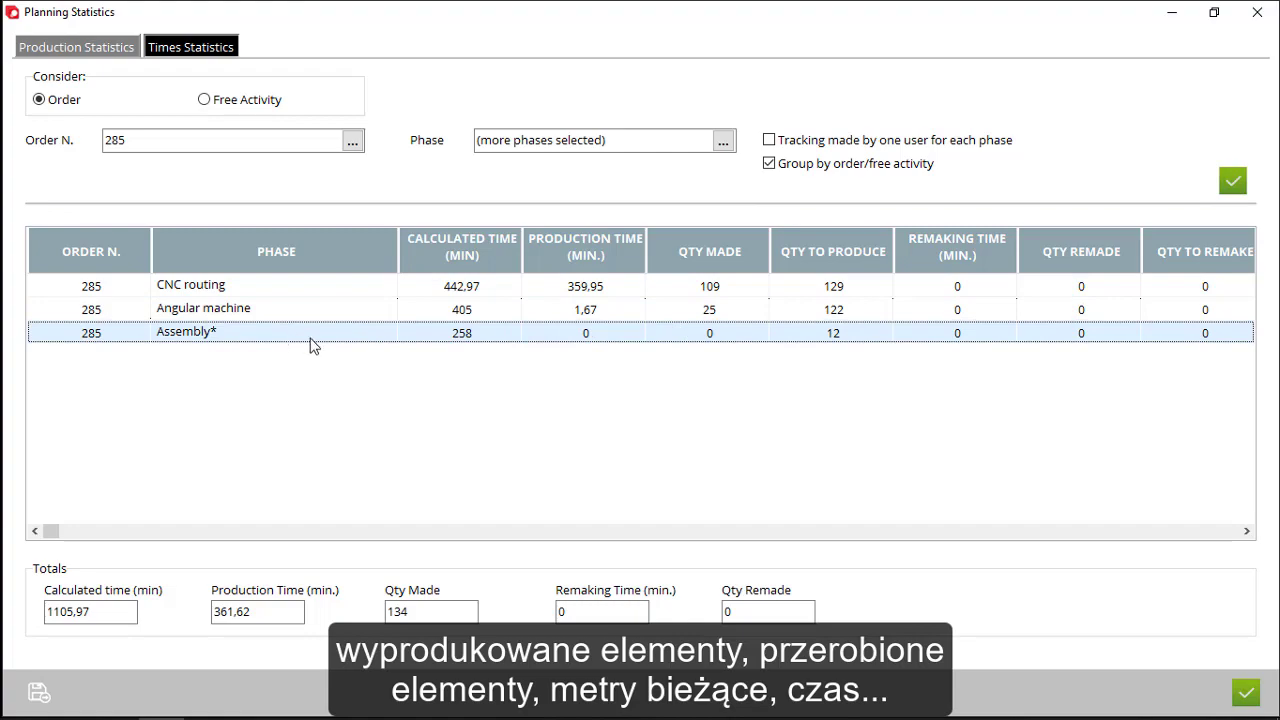